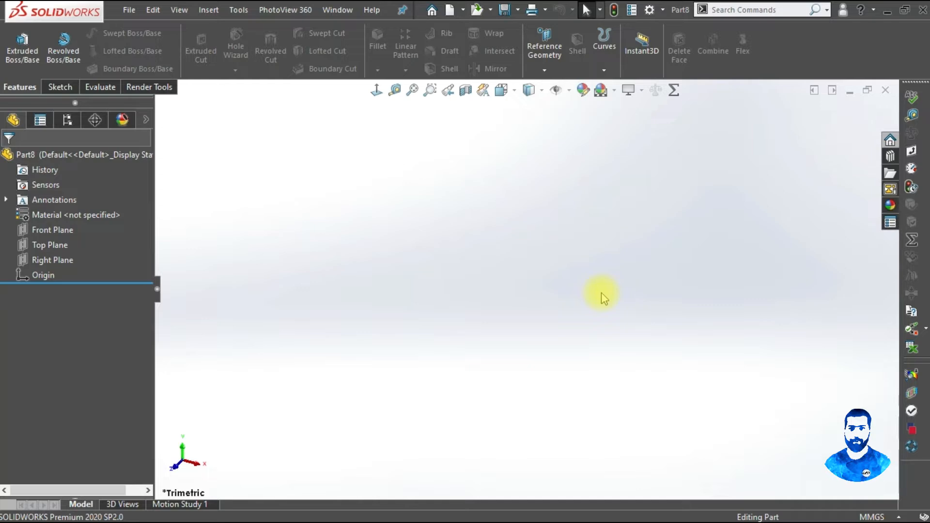
# Start a new sketch on the Front Plane.
pyautogui.click(67, 92)
pyautogui.click(17, 39)
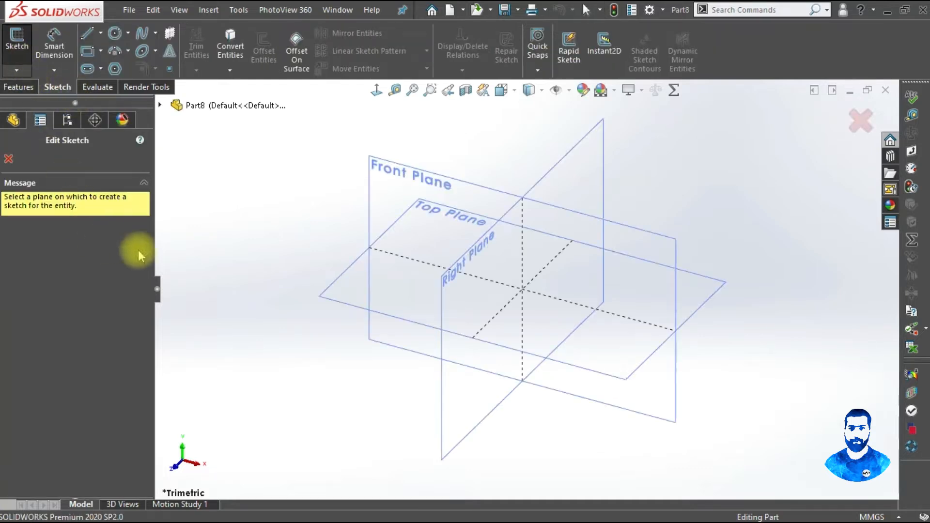
pyautogui.click(436, 218)
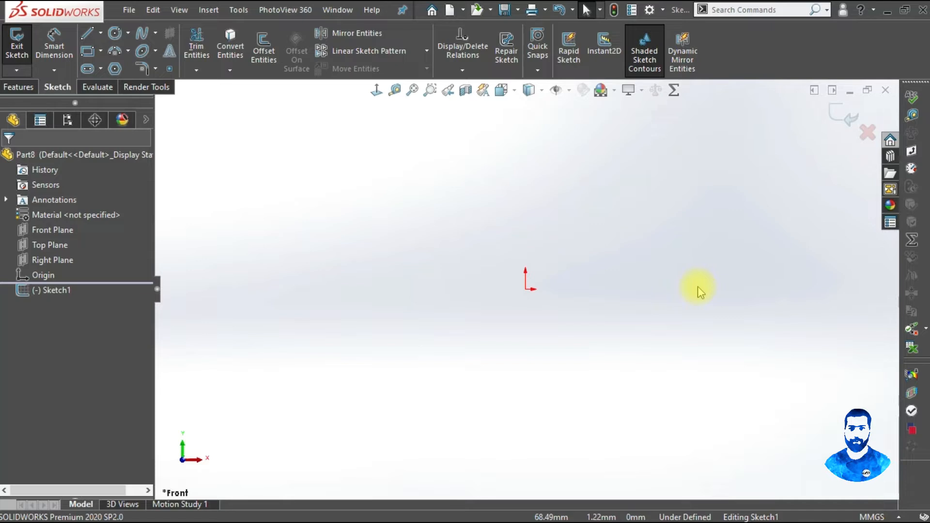
# Sketch a corner rectangle about 108 mm wide and 50 mm high, and attach its lower-left corner to the origin.
pyautogui.click(85, 52)
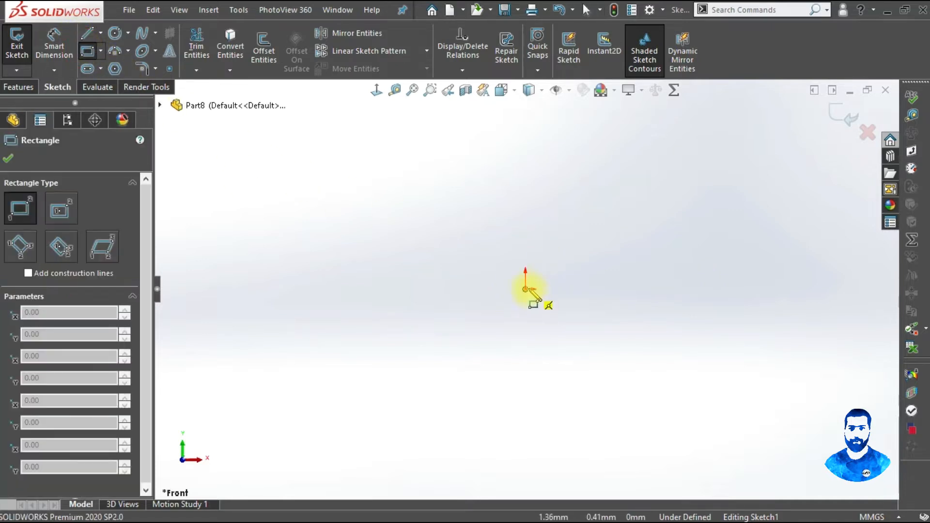
pyautogui.click(526, 285)
pyautogui.click(797, 153)
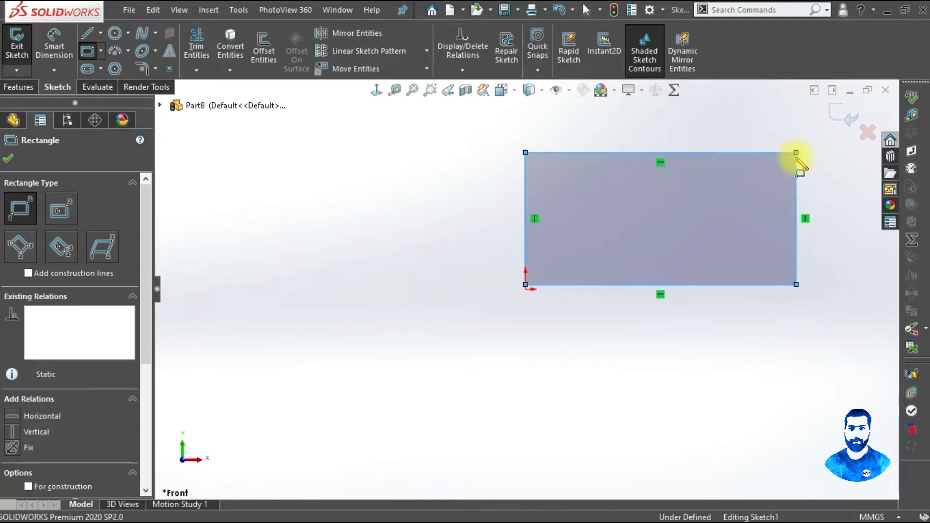
pyautogui.press('Escape')
pyautogui.moveTo(527, 283)
pyautogui.mouseDown()
pyautogui.moveTo(550, 277)
pyautogui.moveTo(541, 270)
pyautogui.moveTo(535, 290)
pyautogui.moveTo(525, 289)
pyautogui.mouseUp()
pyautogui.scroll(4, 607, 336)
pyautogui.scroll(-3, 611, 265)
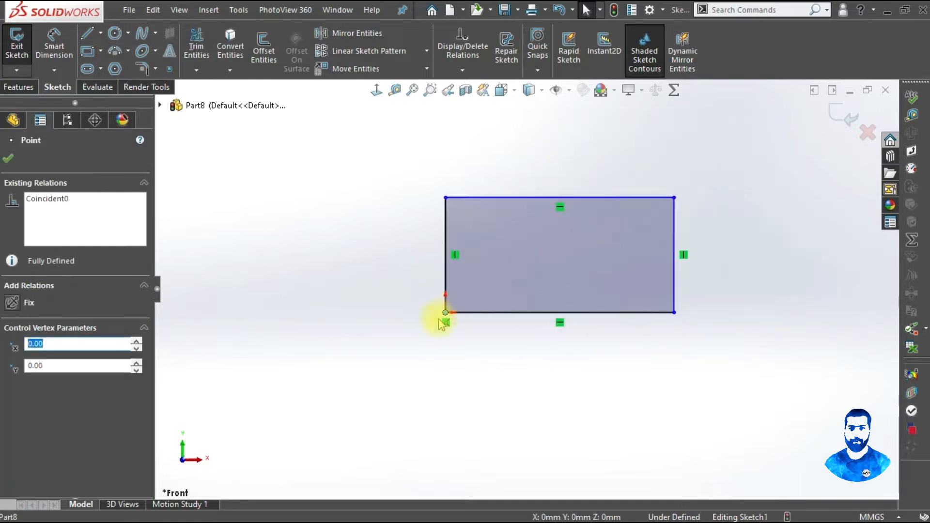
pyautogui.scroll(-2, 436, 319)
pyautogui.scroll(3, 823, 168)
pyautogui.scroll(-2, 727, 194)
pyautogui.scroll(-2, 541, 286)
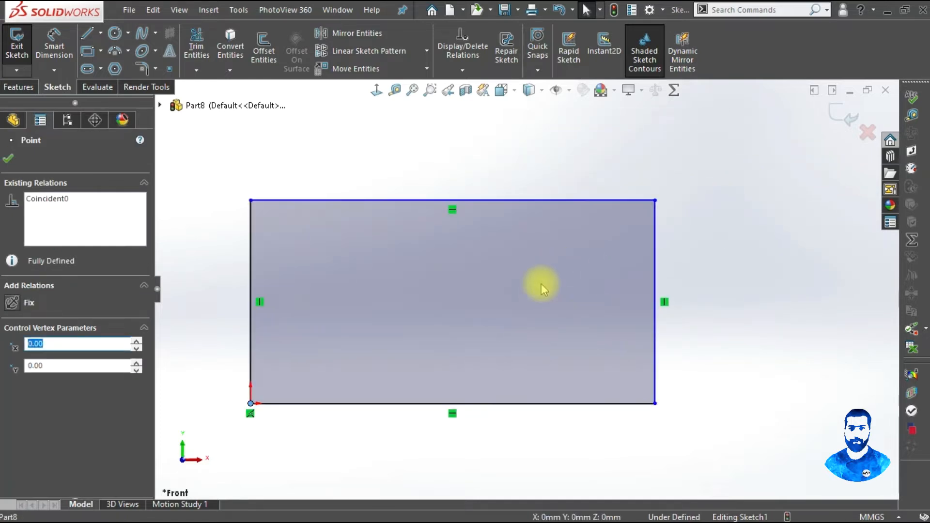
pyautogui.scroll(1, 521, 305)
pyautogui.scroll(2, 468, 319)
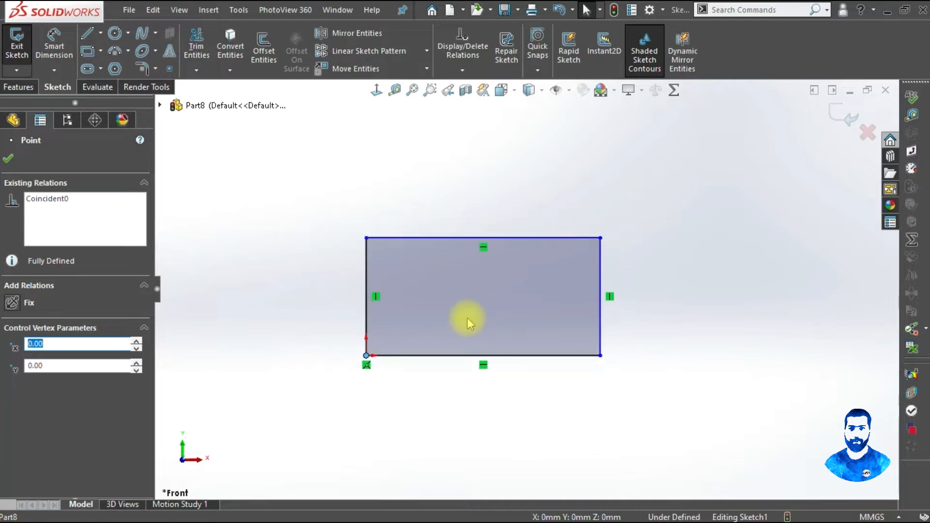
pyautogui.scroll(-1, 468, 319)
# Dimension the rectangle 100 mm wide and 60 mm high.
pyautogui.click(54, 45)
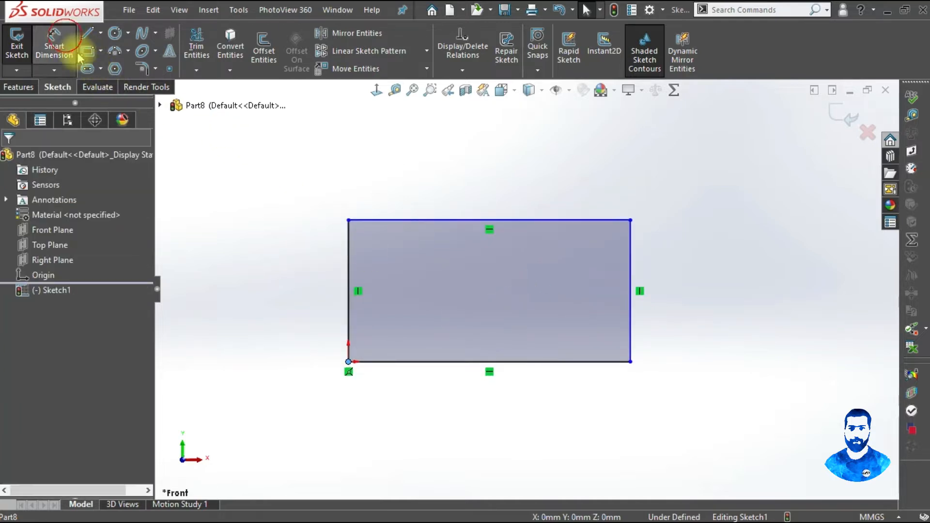
pyautogui.click(533, 413)
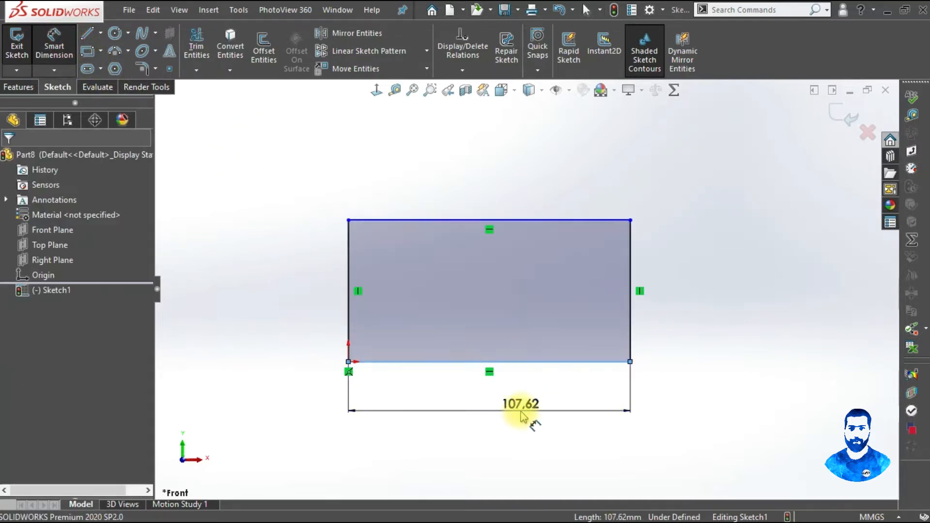
pyautogui.click(528, 413)
pyautogui.write('100')
pyautogui.press('Return')
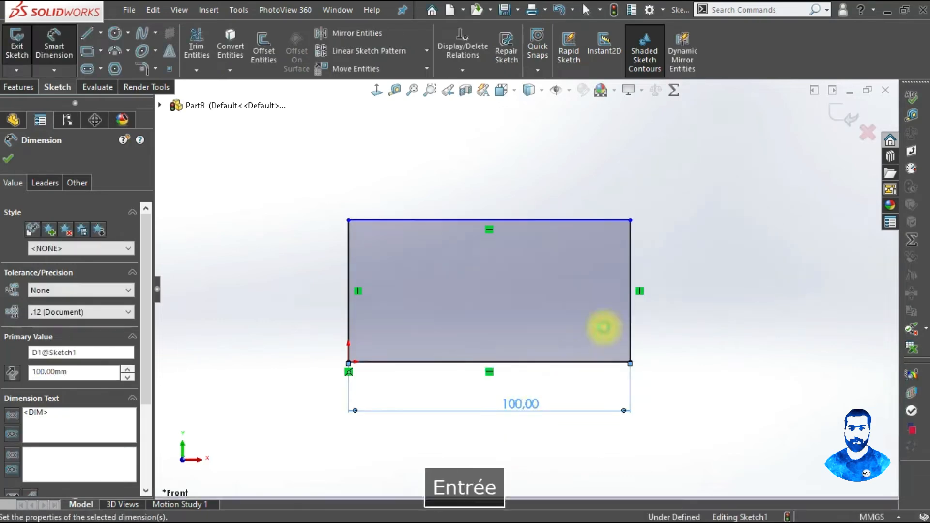
pyautogui.click(631, 315)
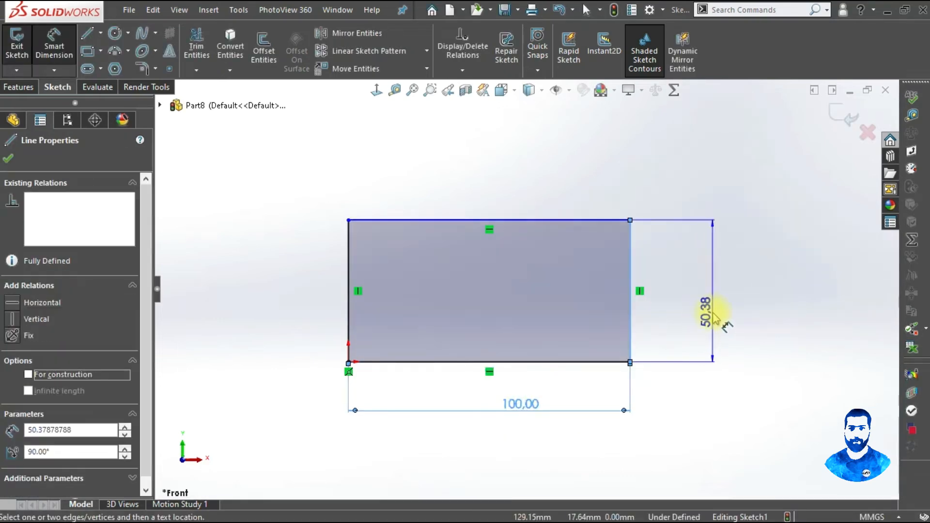
pyautogui.click(715, 314)
pyautogui.write('60')
pyautogui.press('Return')
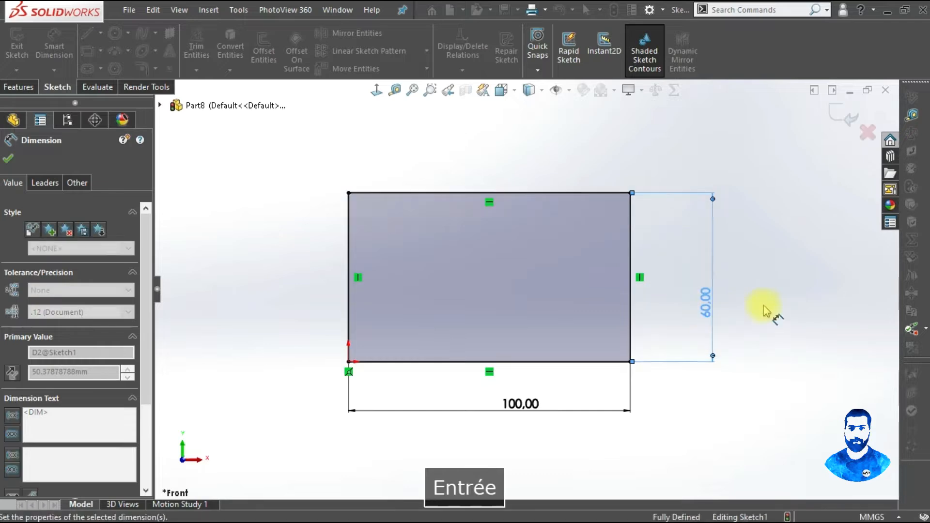
pyautogui.press('Return')
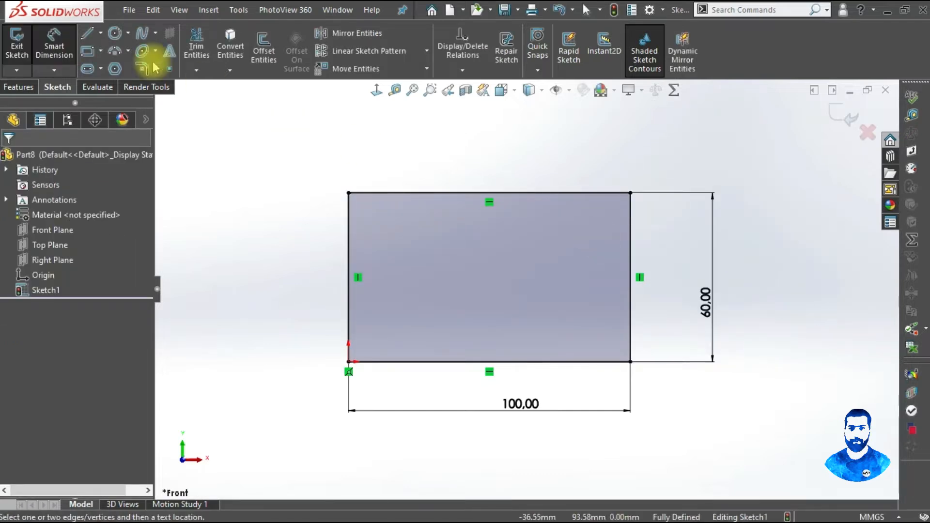
# Draw a full-height vertical line about 20 mm from the rectangle's left edge and a horizontal line from it to the right edge, about 17 mm below the top.
pyautogui.click(87, 33)
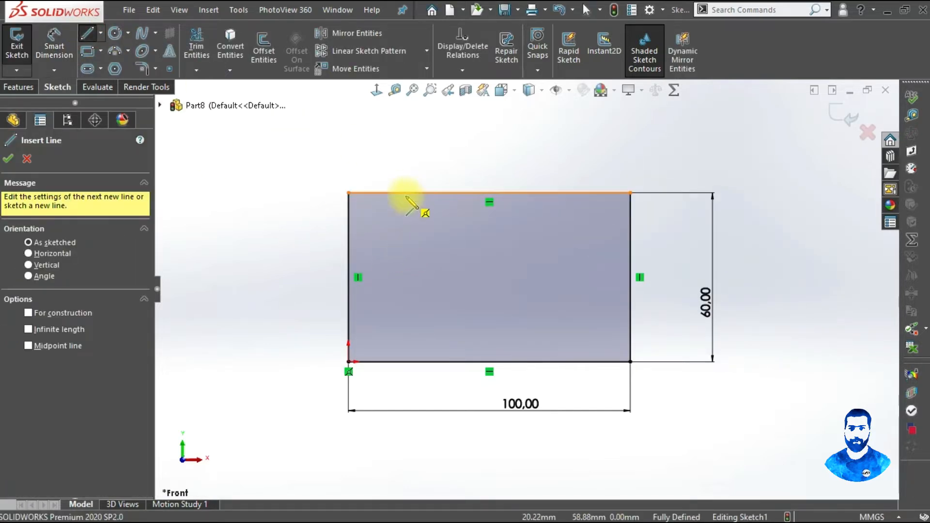
pyautogui.click(406, 193)
pyautogui.click(406, 361)
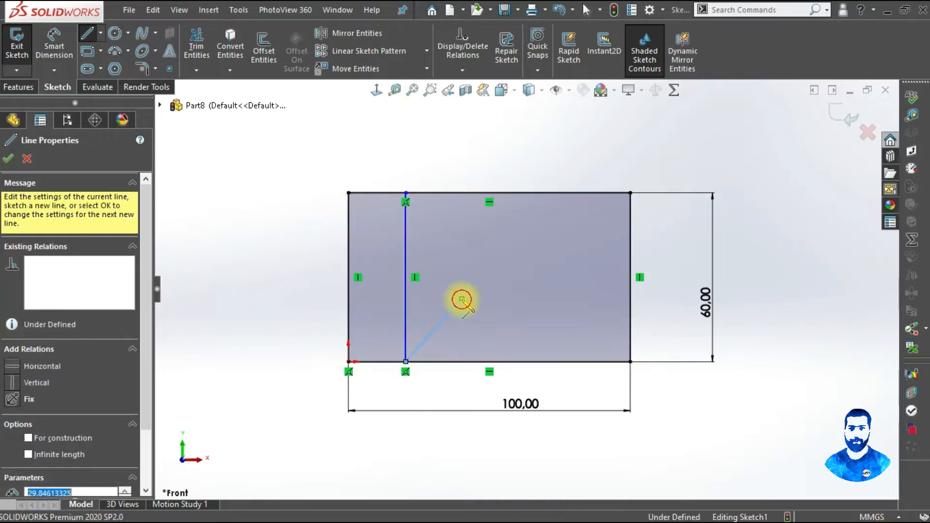
pyautogui.doubleClick(462, 301)
pyautogui.click(405, 241)
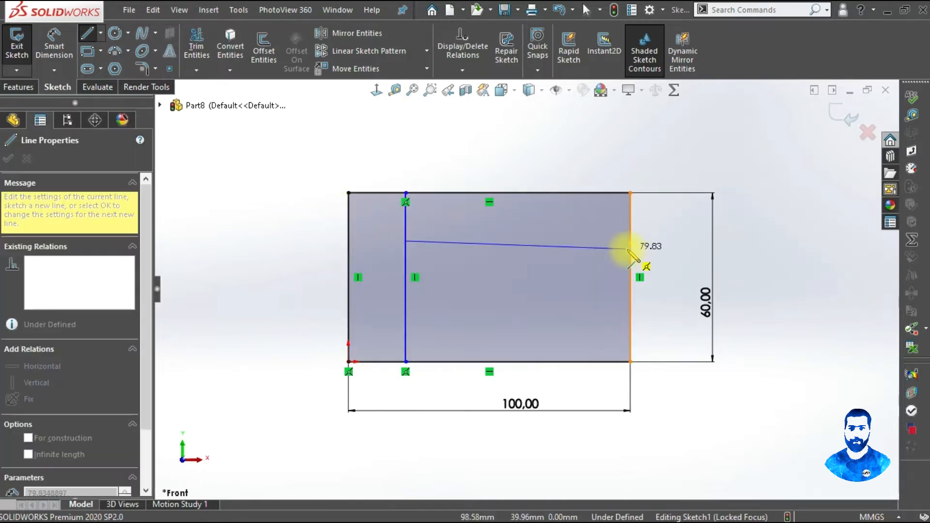
pyautogui.click(630, 241)
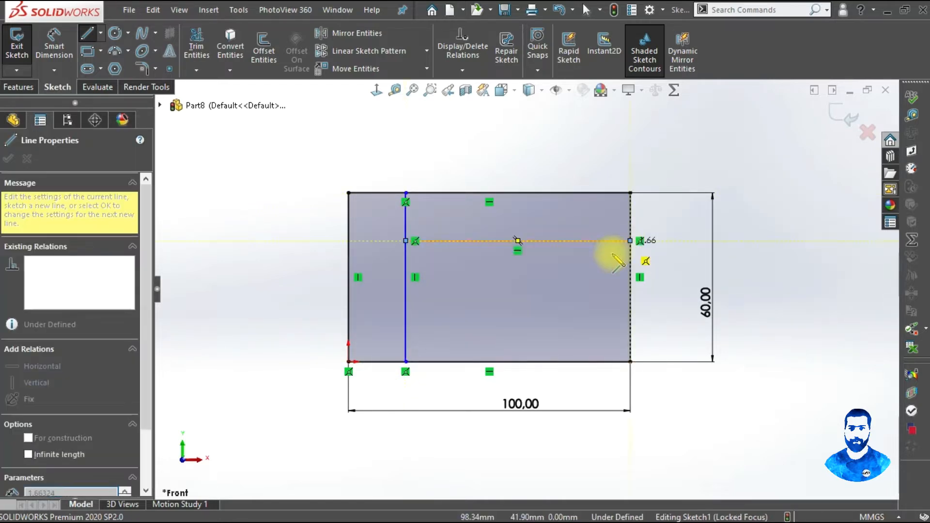
pyautogui.doubleClick(537, 300)
# Add a short vertical line between the top edge and inner horizontal line, and a short horizontal line about 23 mm above the bottom in the left strip.
pyautogui.click(537, 193)
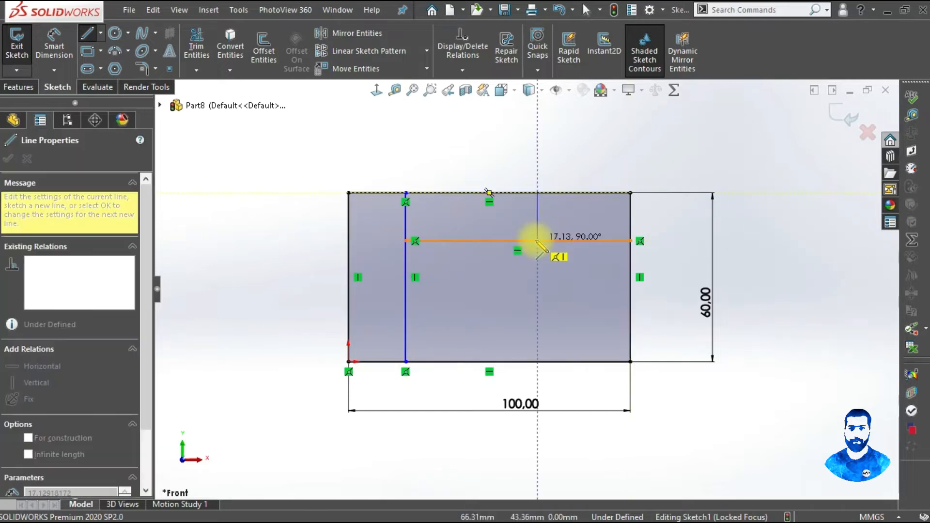
pyautogui.click(538, 240)
pyautogui.doubleClick(538, 306)
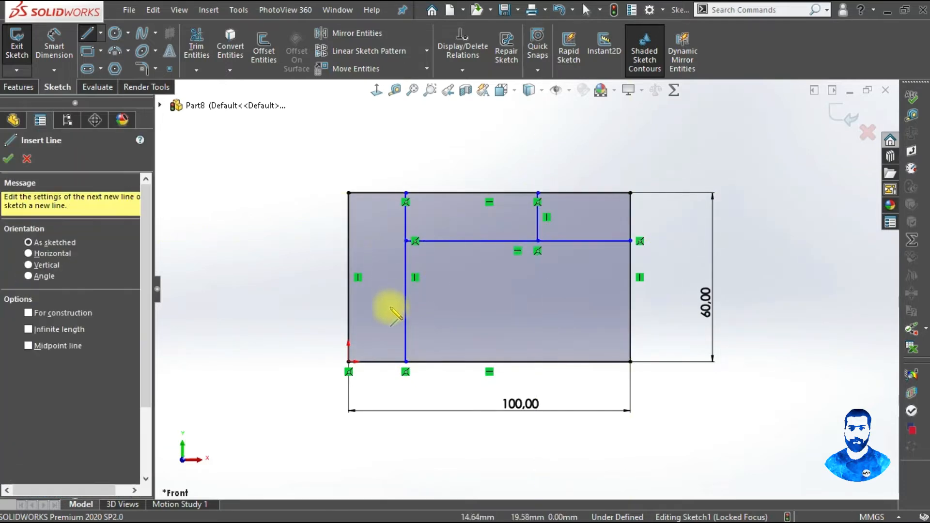
pyautogui.click(348, 277)
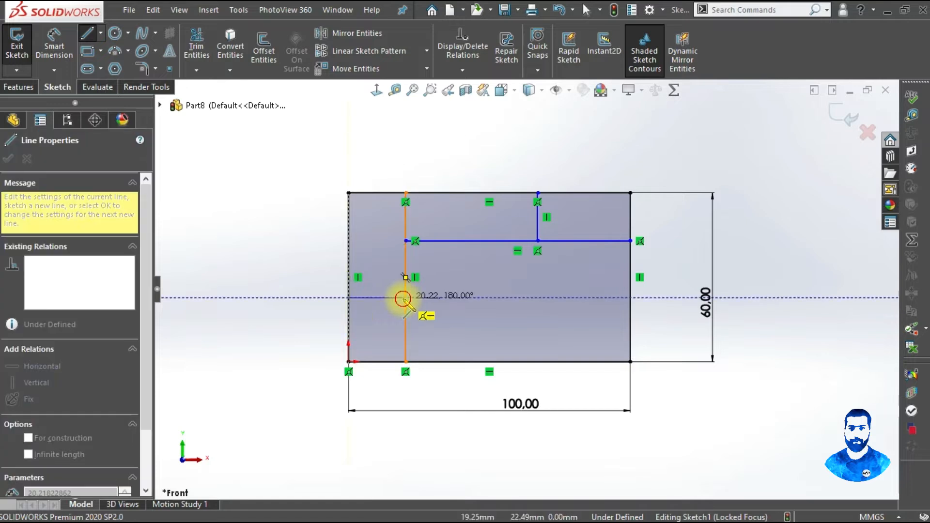
pyautogui.click(405, 298)
pyautogui.doubleClick(484, 305)
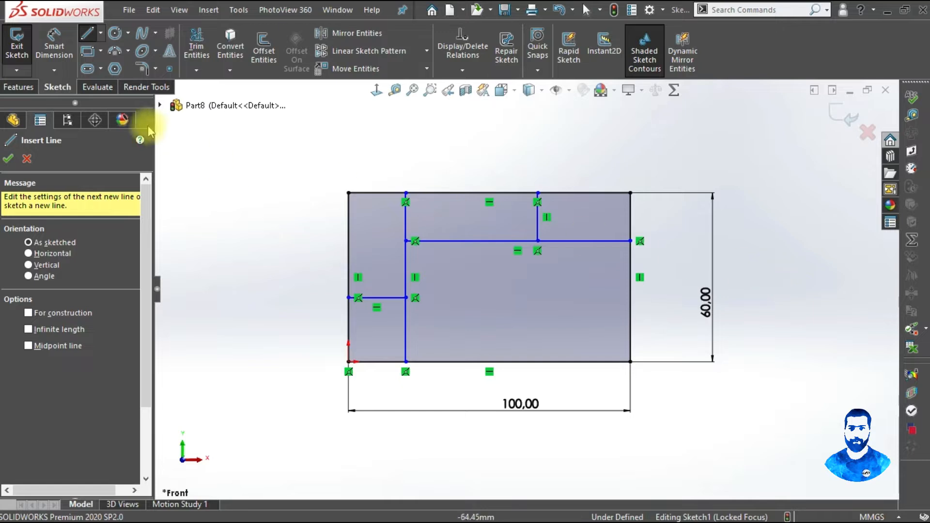
# Dimension the short horizontal line in the left strip 20 mm above the rectangle's bottom edge.
pyautogui.click(52, 46)
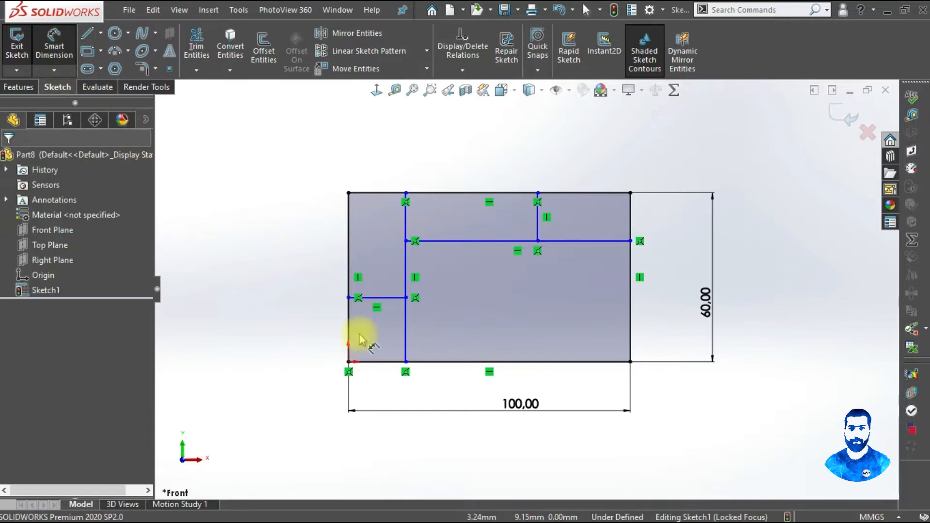
pyautogui.click(379, 298)
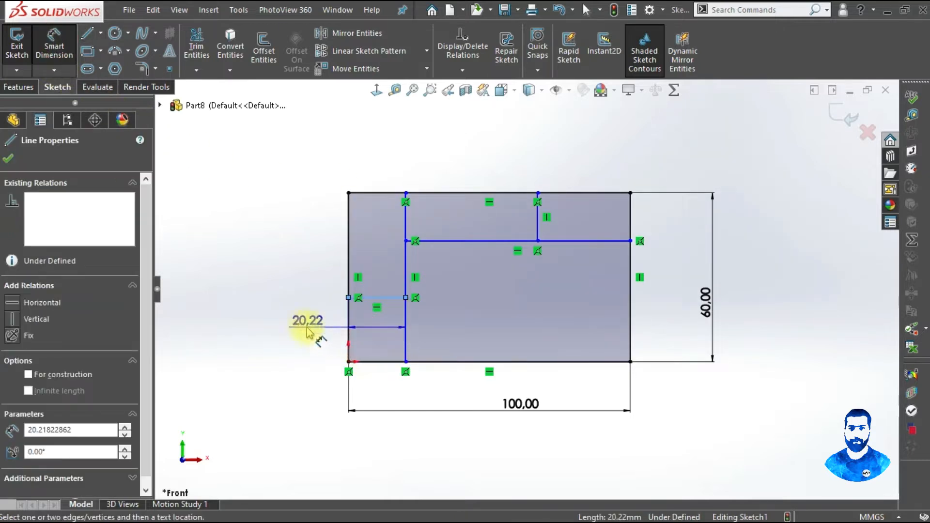
pyautogui.click(377, 362)
pyautogui.click(297, 346)
pyautogui.write('20')
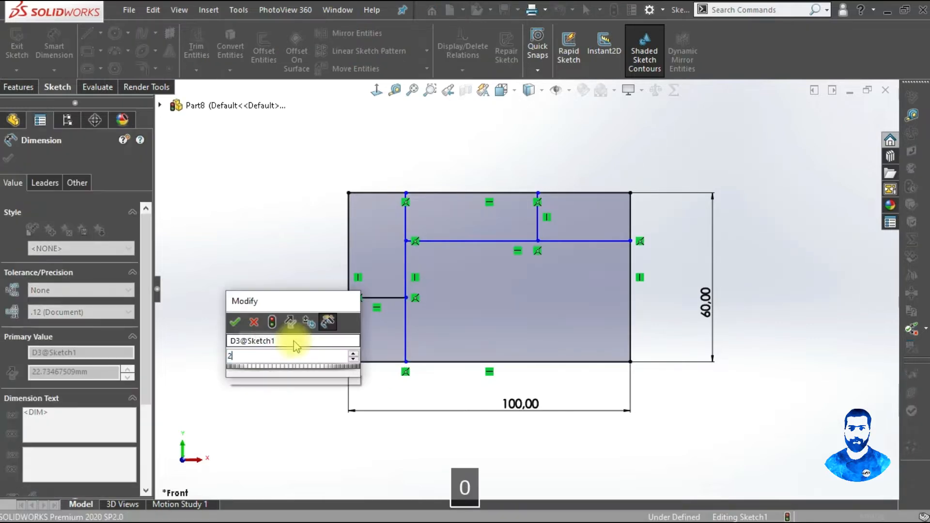
pyautogui.press('Return')
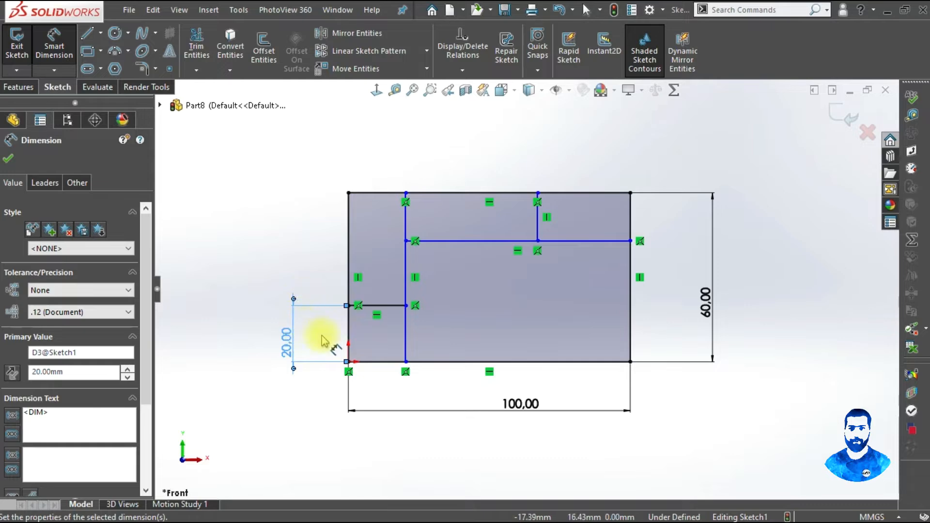
# Dimension the full-height vertical line 20 mm from the rectangle's left edge.
pyautogui.click(350, 335)
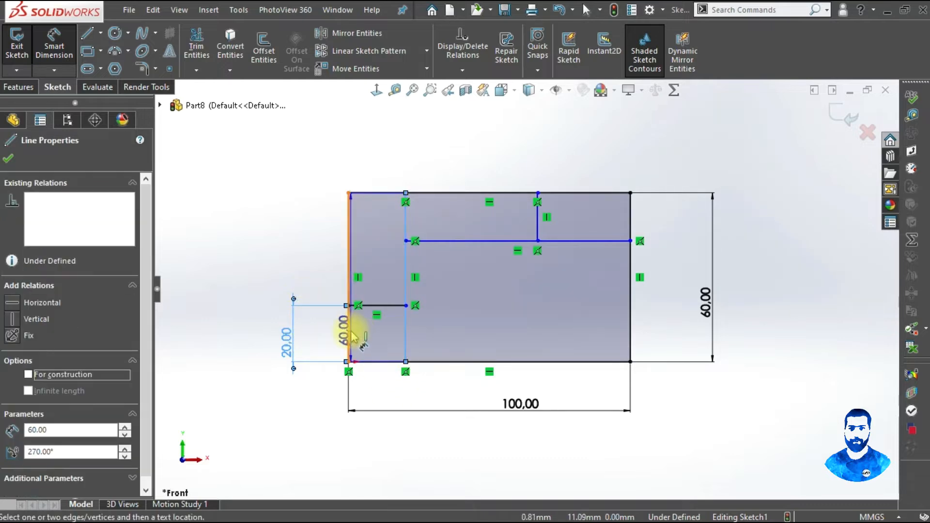
pyautogui.click(350, 331)
pyautogui.click(380, 386)
pyautogui.write('20.00mm')
pyautogui.press('Return')
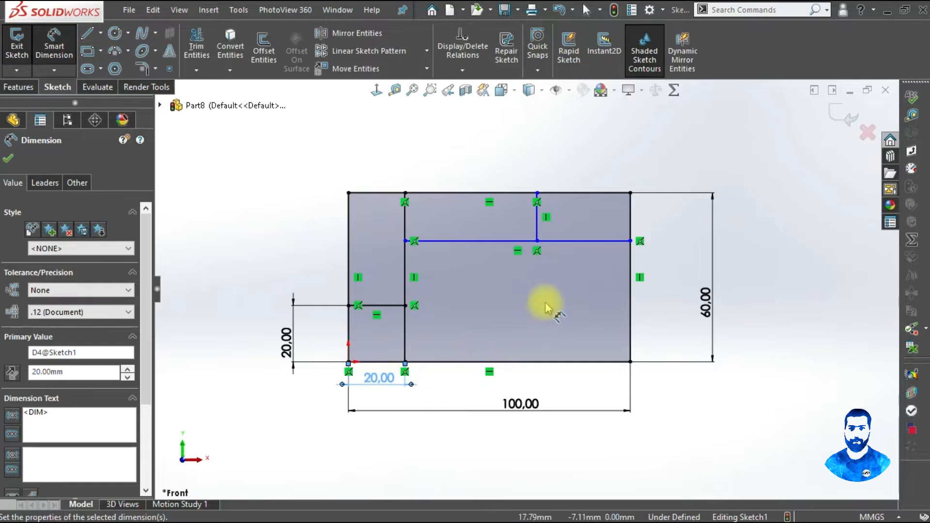
# Dimension the short vertical line 30 mm from the rectangle's right edge.
pyautogui.click(630, 231)
pyautogui.click(542, 230)
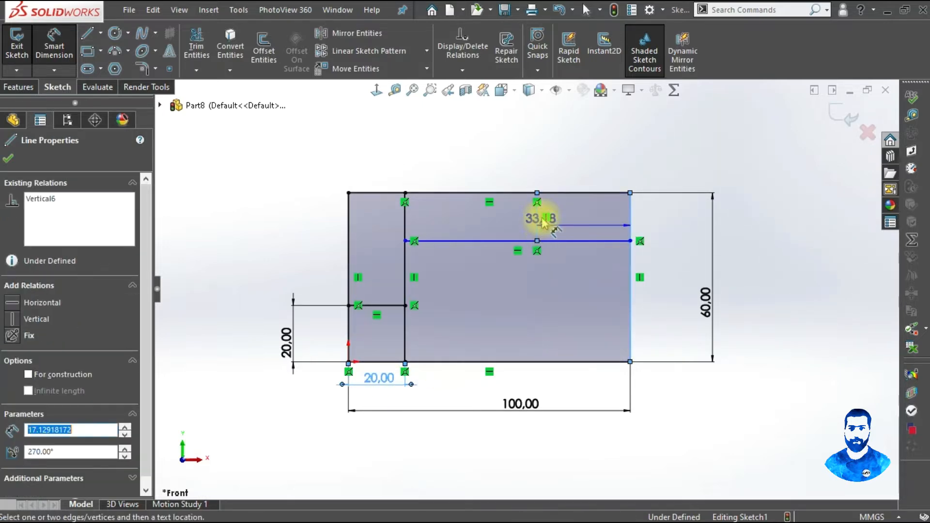
pyautogui.click(588, 165)
pyautogui.write('30')
pyautogui.press('Return')
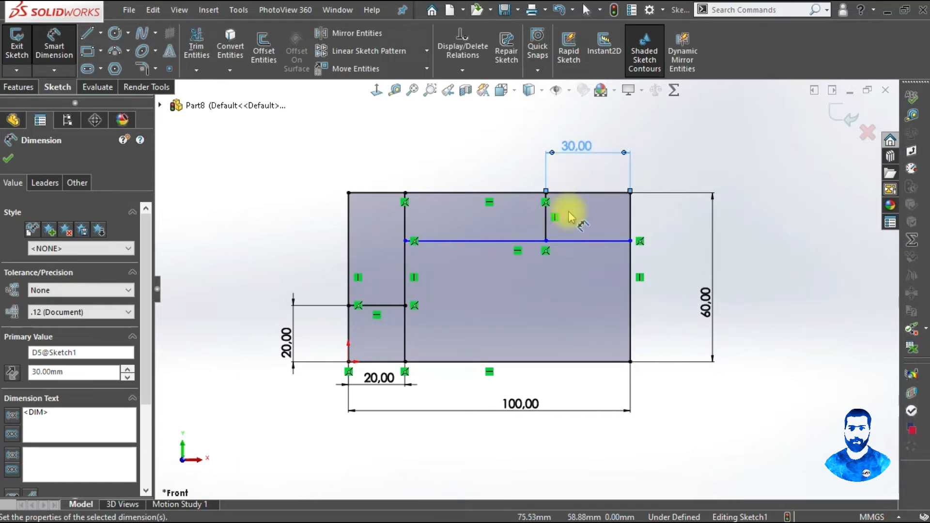
# Dimension the long inner horizontal line 20 mm below the rectangle's top edge.
pyautogui.click(588, 241)
pyautogui.click(587, 193)
pyautogui.click(686, 216)
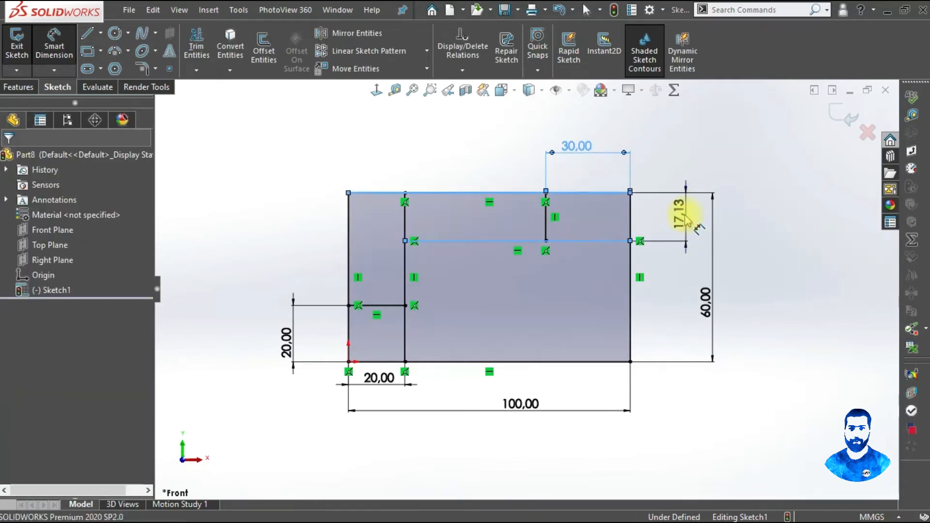
pyautogui.write('20')
pyautogui.press('Return')
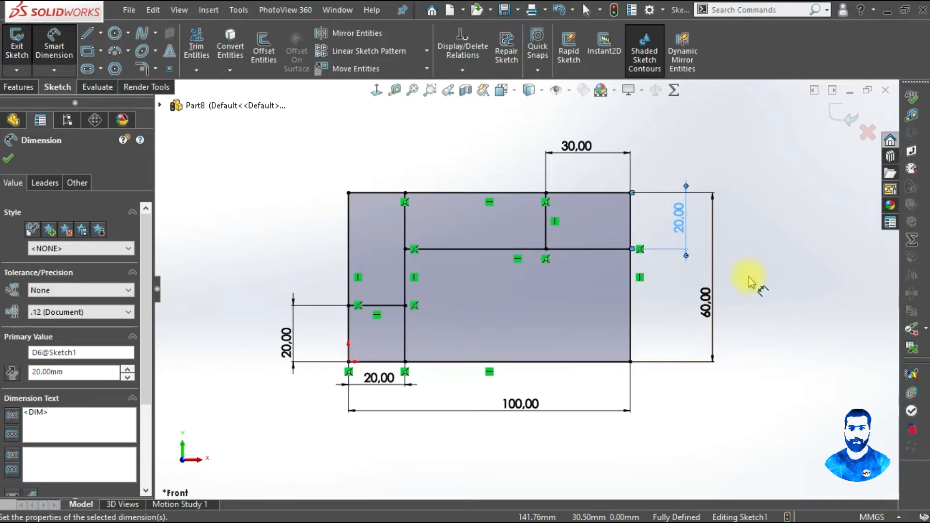
# Extrude the sketch's upper-left region and the adjacent top-middle region together to a blind depth of 40 mm.
pyautogui.click(18, 88)
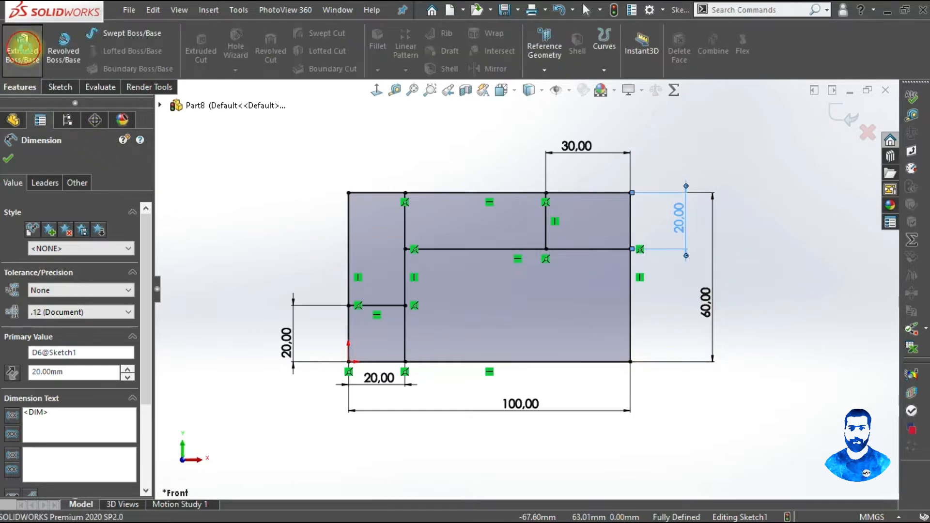
pyautogui.click(21, 49)
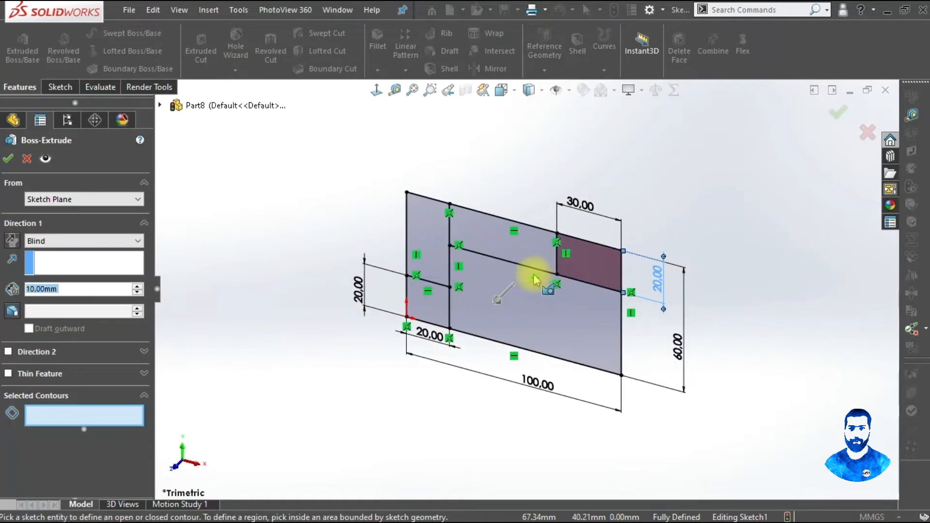
pyautogui.click(521, 250)
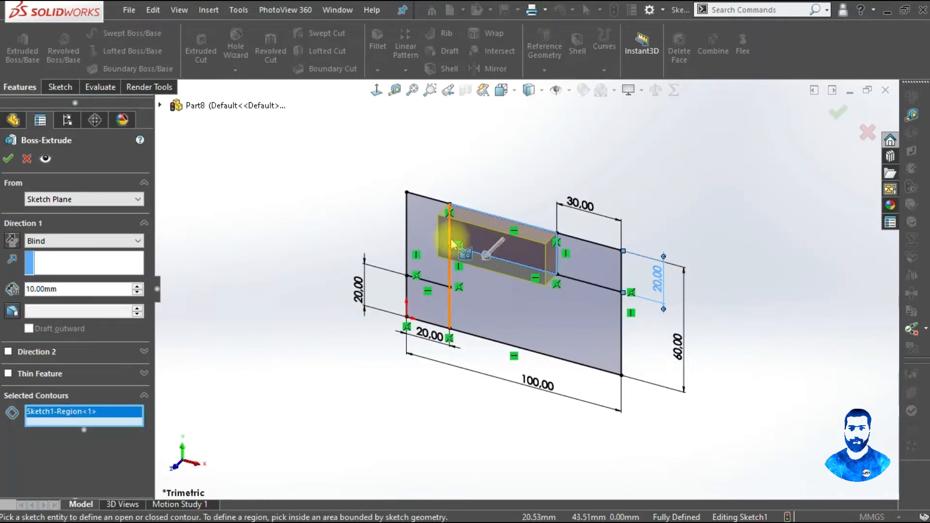
pyautogui.click(427, 257)
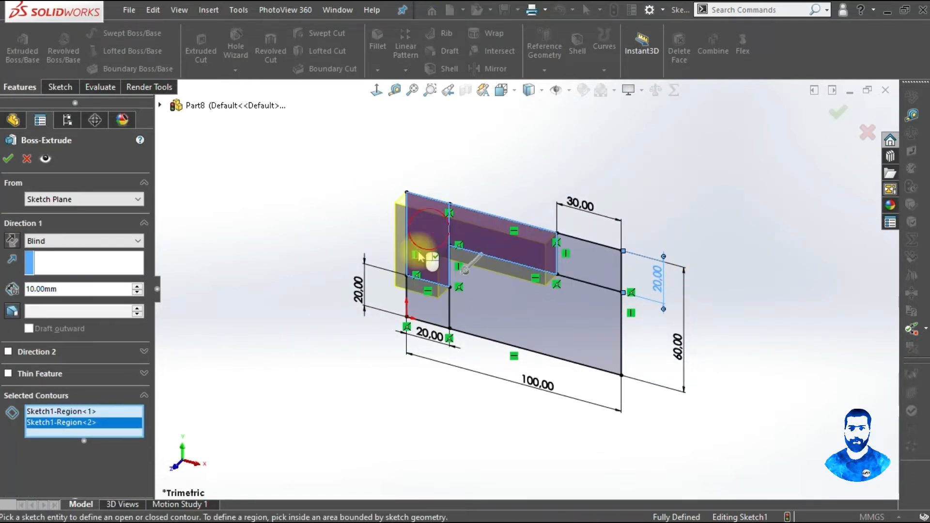
pyautogui.doubleClick(90, 290)
pyautogui.write('40')
pyautogui.press('Return')
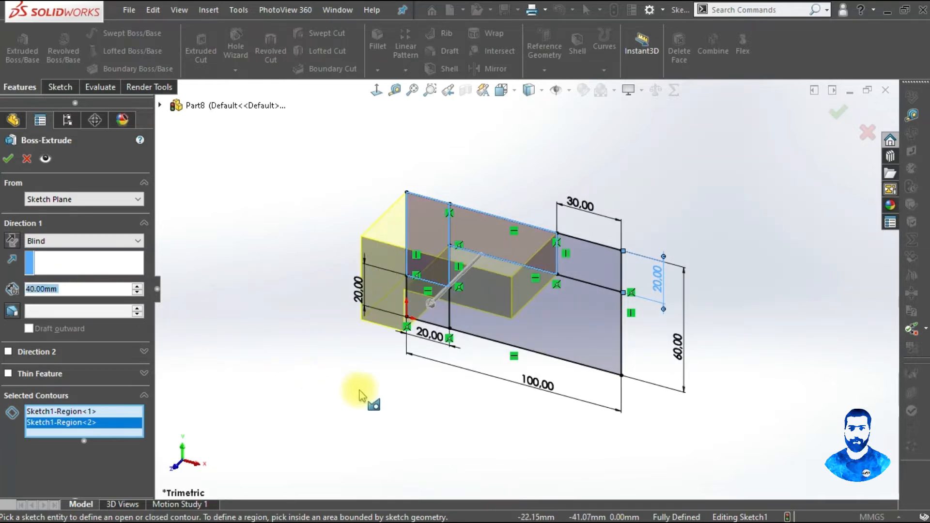
pyautogui.click(8, 159)
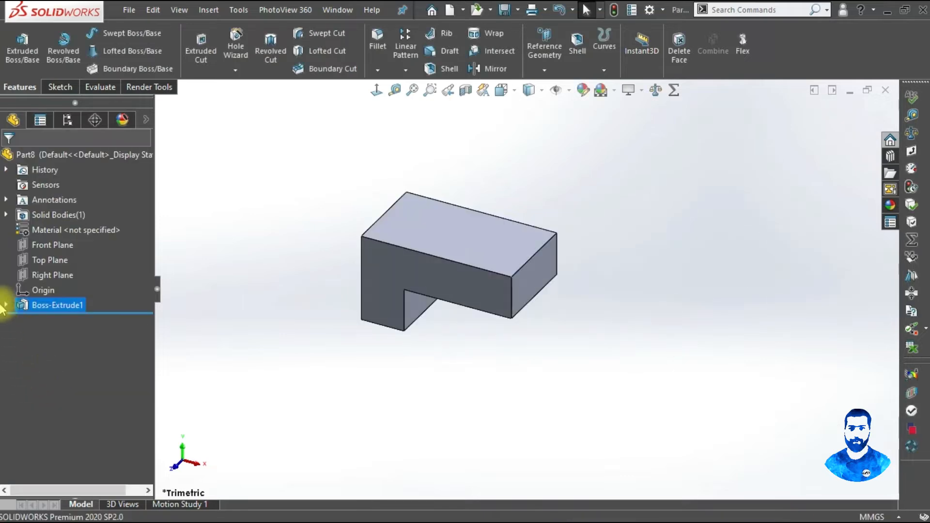
# Reuse the first extrusion's sketch to extrude its upper-right region 30 mm, merged with the body.
pyautogui.click(6, 305)
pyautogui.click(36, 322)
pyautogui.click(22, 49)
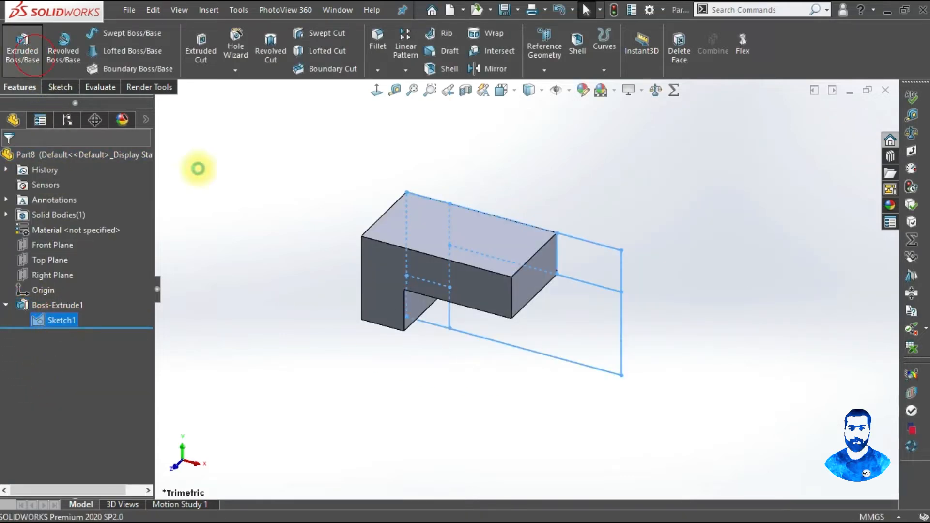
pyautogui.click(601, 277)
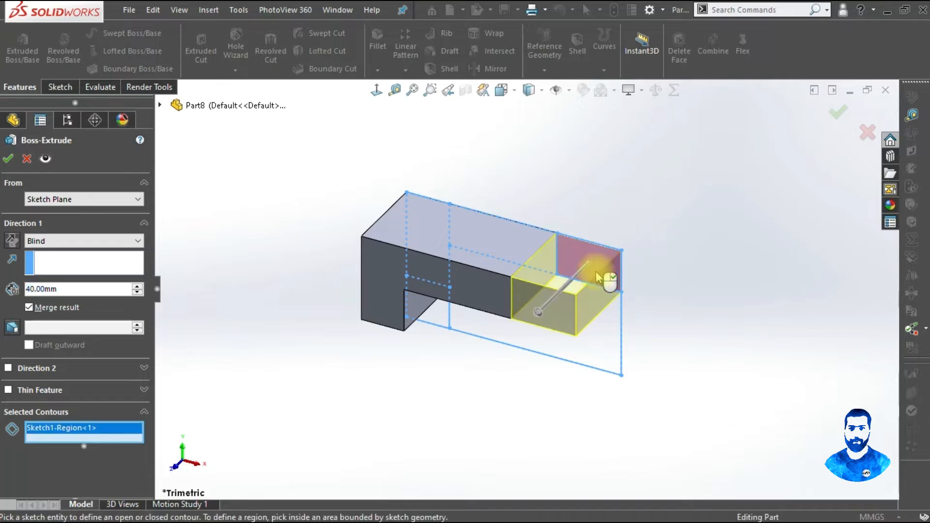
pyautogui.click(137, 293)
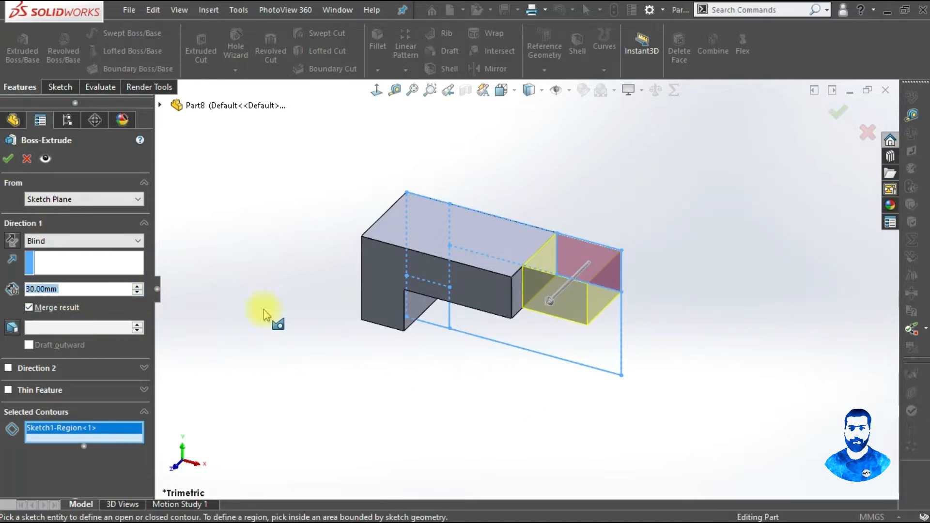
pyautogui.click(8, 158)
# Extrude the lower-left region of the same sketch to a blind depth of 20 mm, merged with the body.
pyautogui.hotkey('ctrl', '1')
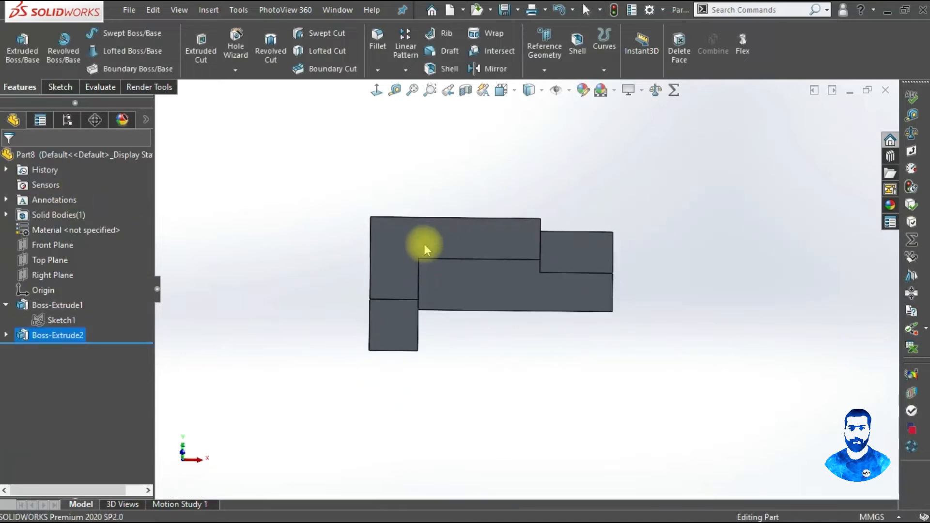
pyautogui.click(59, 320)
pyautogui.click(22, 48)
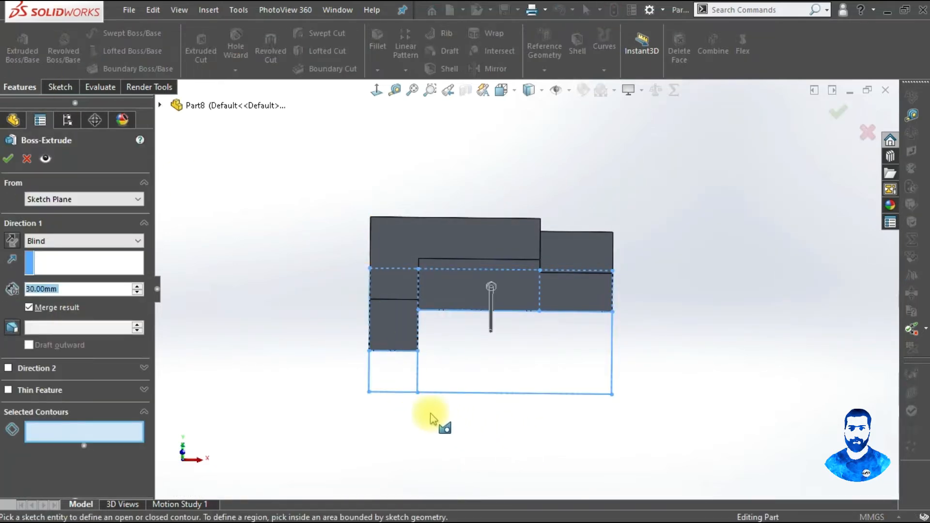
pyautogui.click(409, 385)
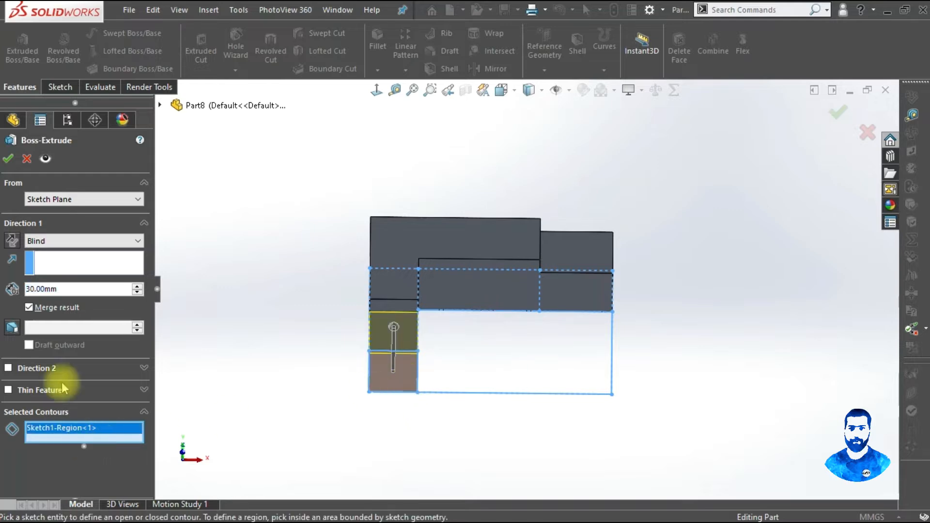
pyautogui.doubleClick(60, 290)
pyautogui.write('20')
pyautogui.press('Return')
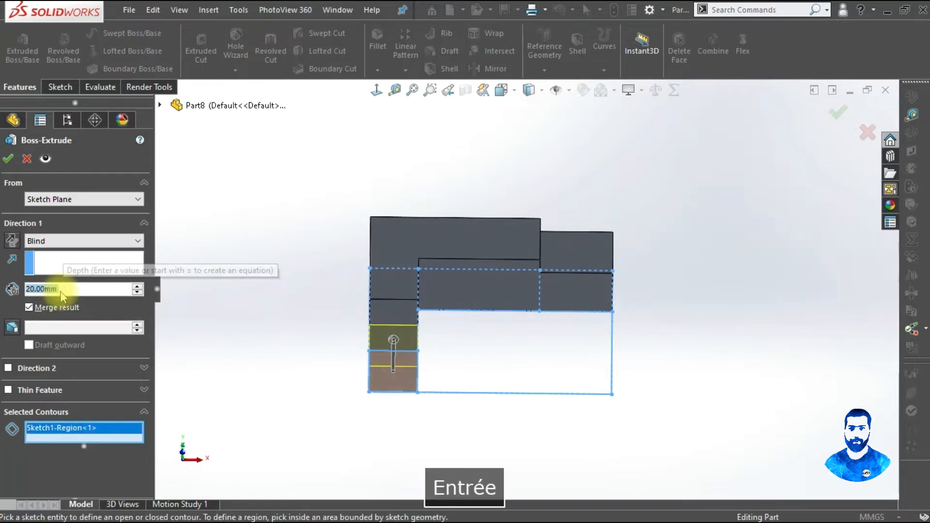
pyautogui.click(14, 154)
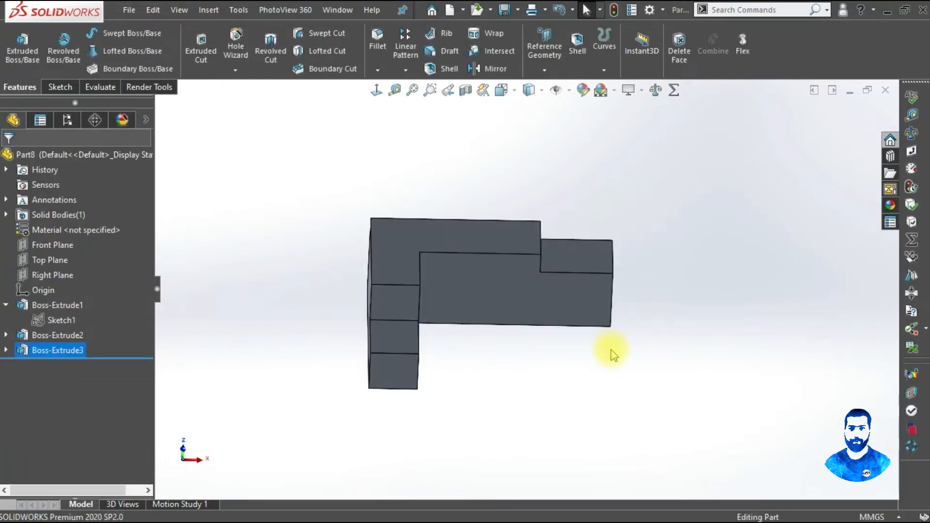
# Extrude the large lower-right region of the shared sketch to a blind depth of 10 mm, merged with the body.
pyautogui.moveTo(614, 351); pyautogui.dragTo(565, 357, button='middle')
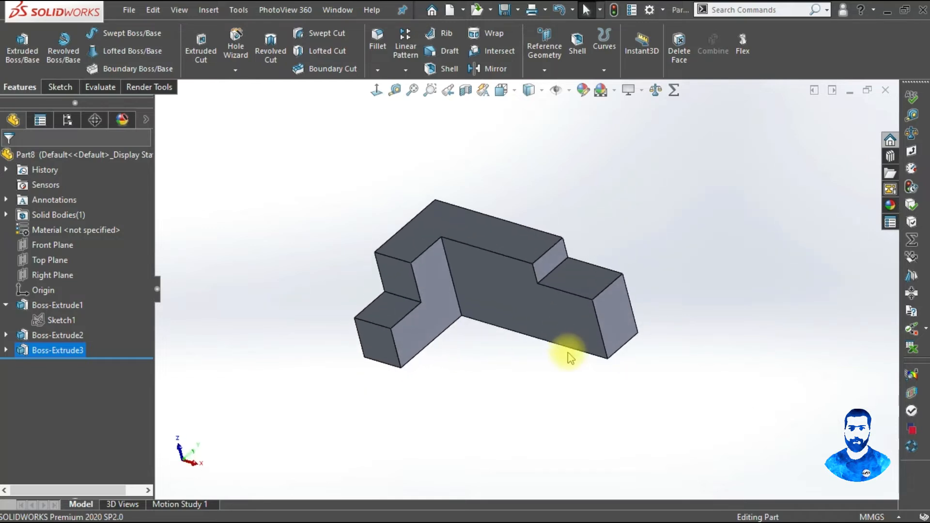
pyautogui.click(49, 320)
pyautogui.click(22, 48)
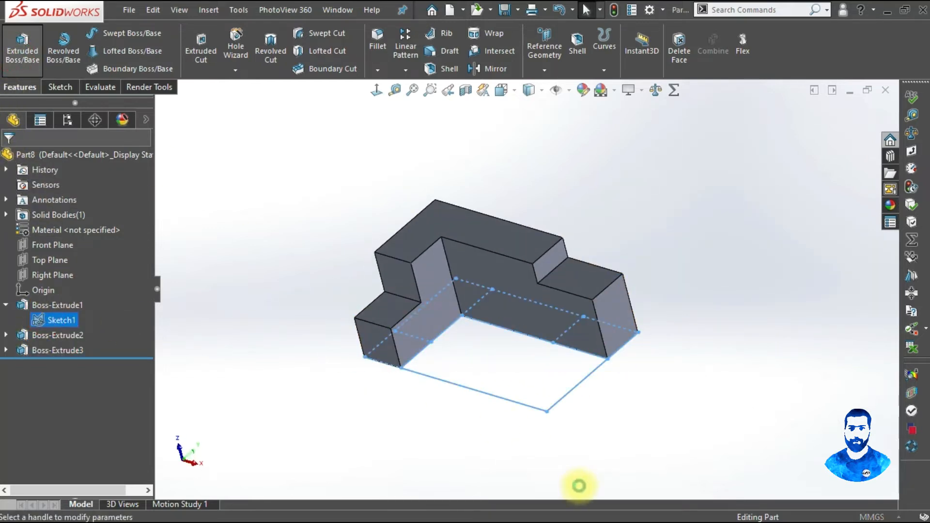
pyautogui.moveTo(565, 430)
pyautogui.mouseDown(button='middle')
pyautogui.moveTo(605, 440)
pyautogui.moveTo(573, 408)
pyautogui.mouseUp(button='middle')
pyautogui.click(562, 388)
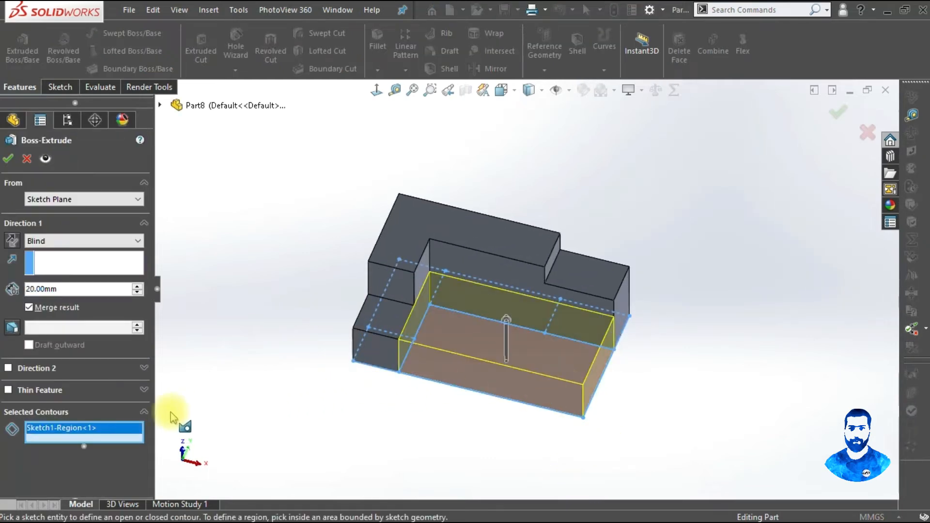
pyautogui.click(116, 290)
pyautogui.click(104, 292)
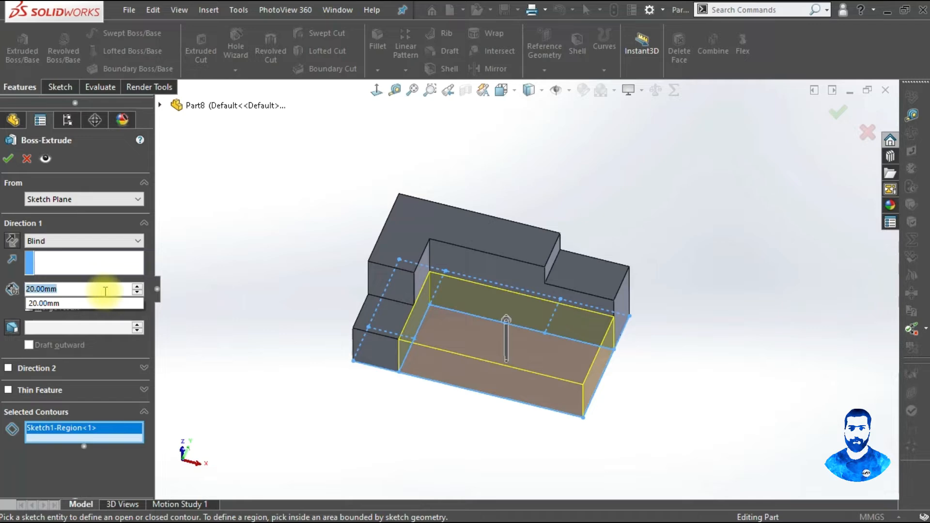
pyautogui.write('10')
pyautogui.press('Return')
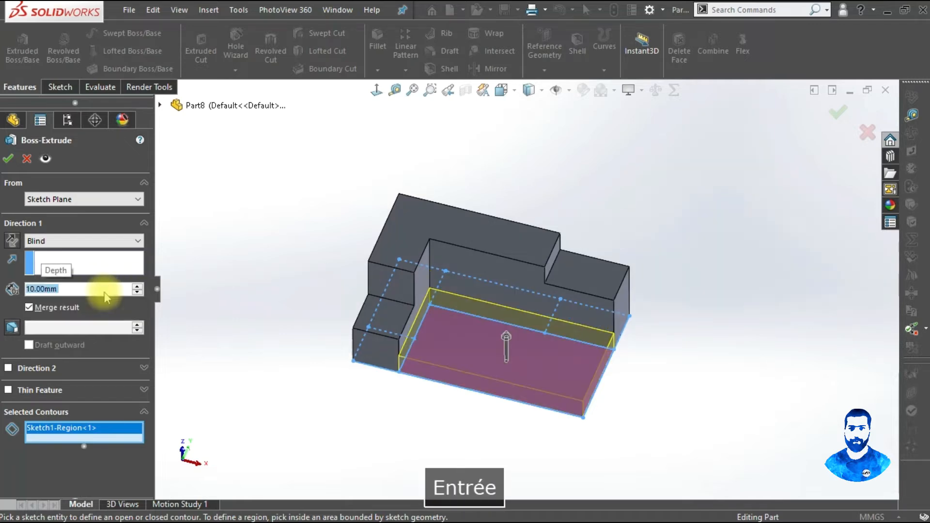
pyautogui.click(8, 159)
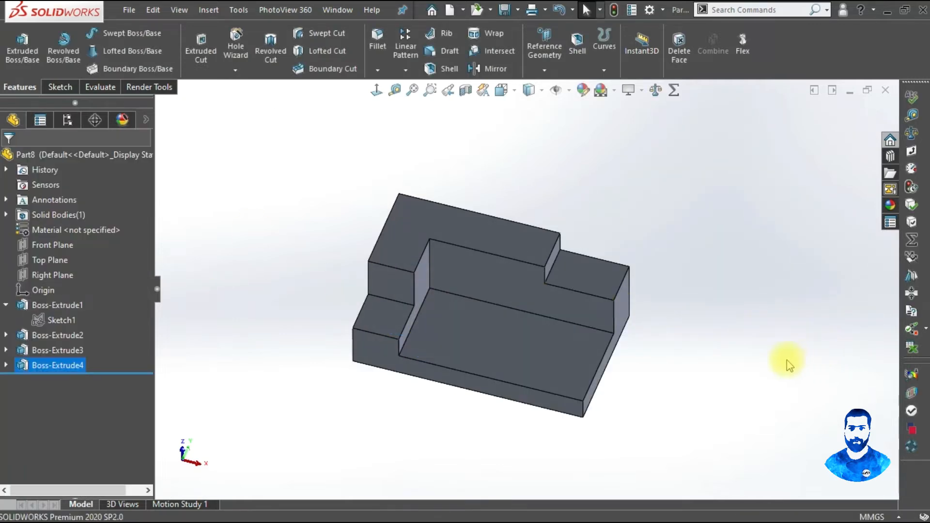
# Collapse the first extrusion in the feature tree and assign the AISI 1020 steel material to the part.
pyautogui.click(708, 382)
pyautogui.moveTo(707, 382); pyautogui.dragTo(675, 322, button='middle')
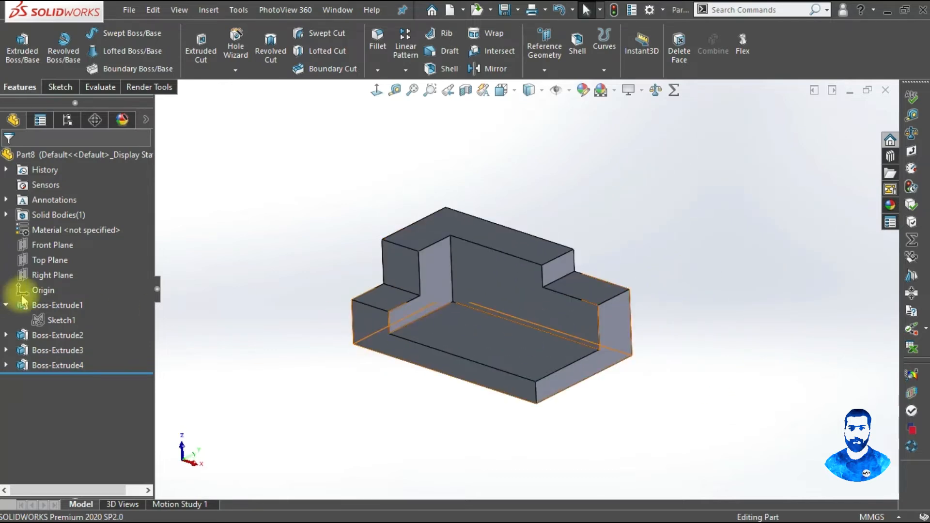
pyautogui.click(6, 306)
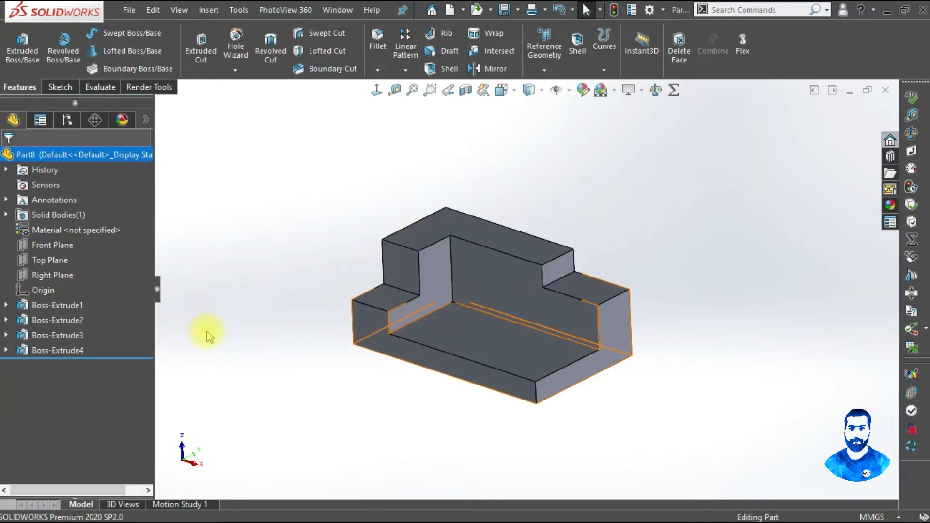
pyautogui.rightClick(46, 232)
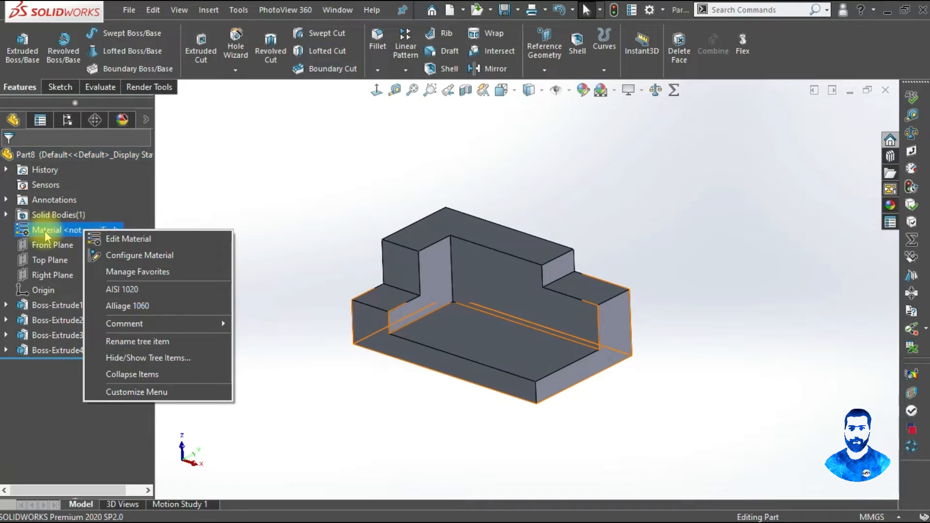
pyautogui.click(118, 239)
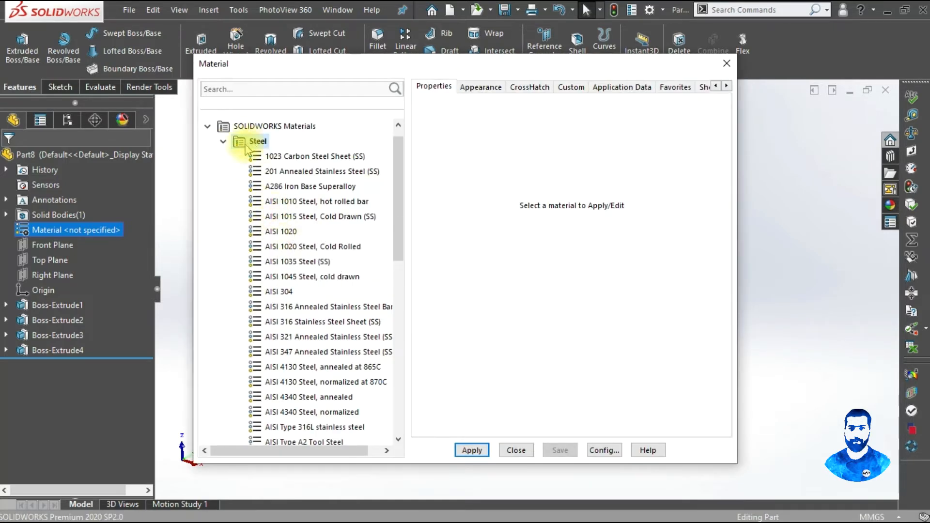
pyautogui.click(222, 141)
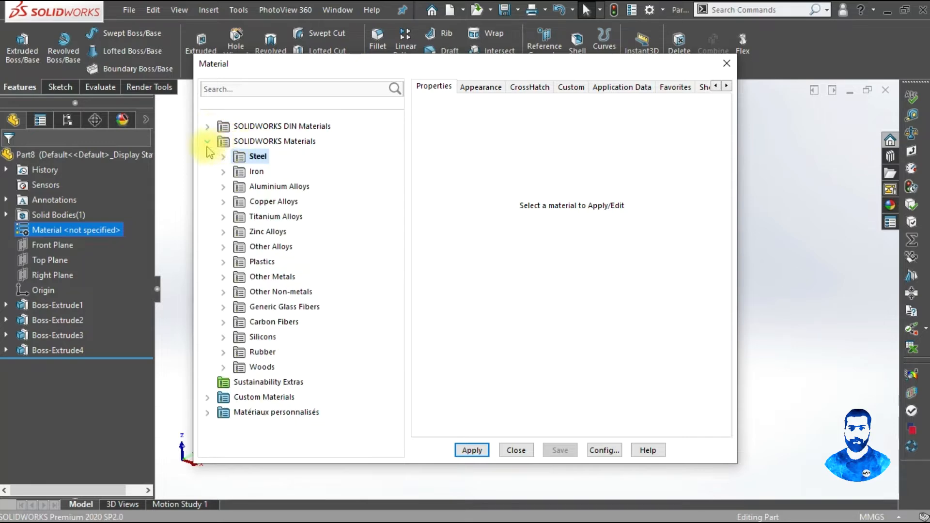
pyautogui.click(207, 142)
pyautogui.click(207, 142)
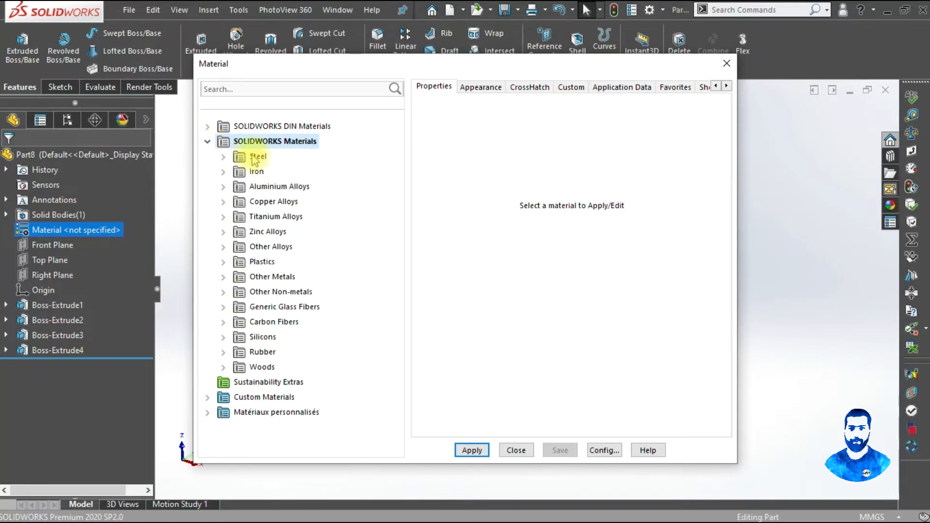
pyautogui.click(225, 158)
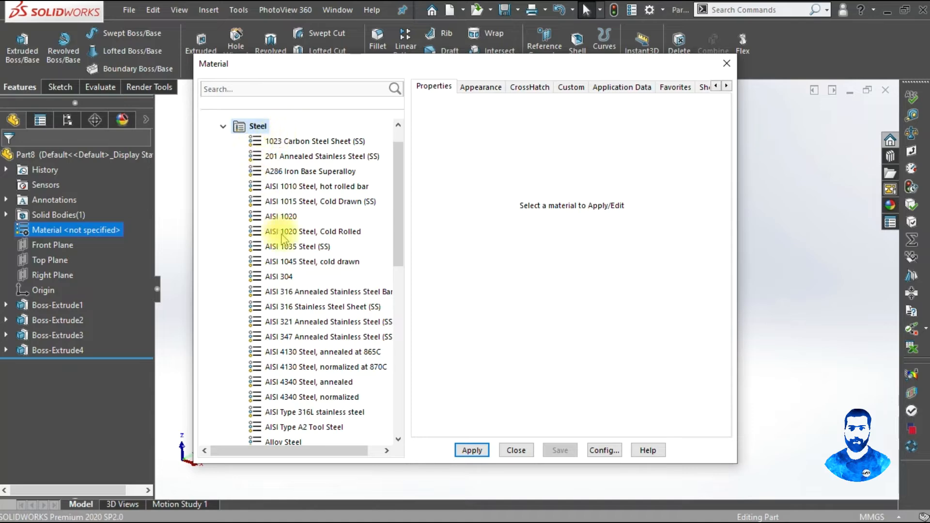
pyautogui.click(287, 217)
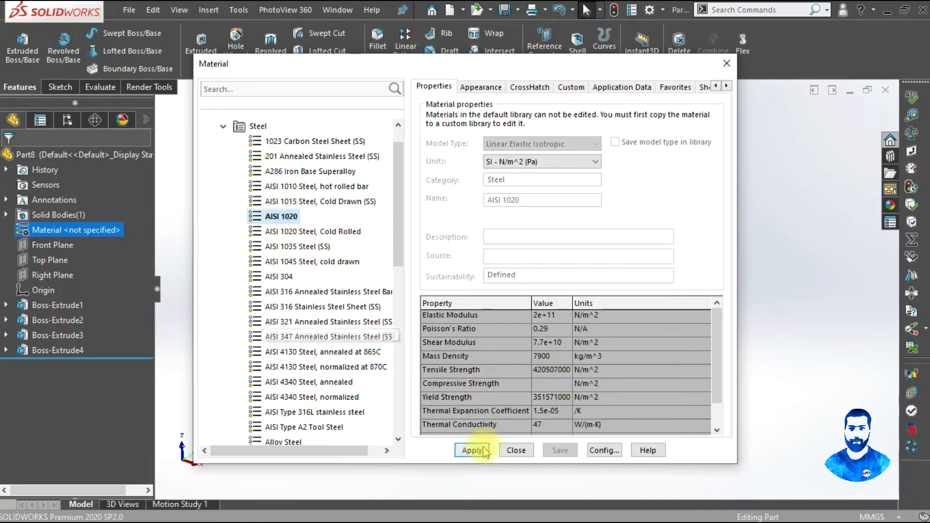
pyautogui.click(515, 451)
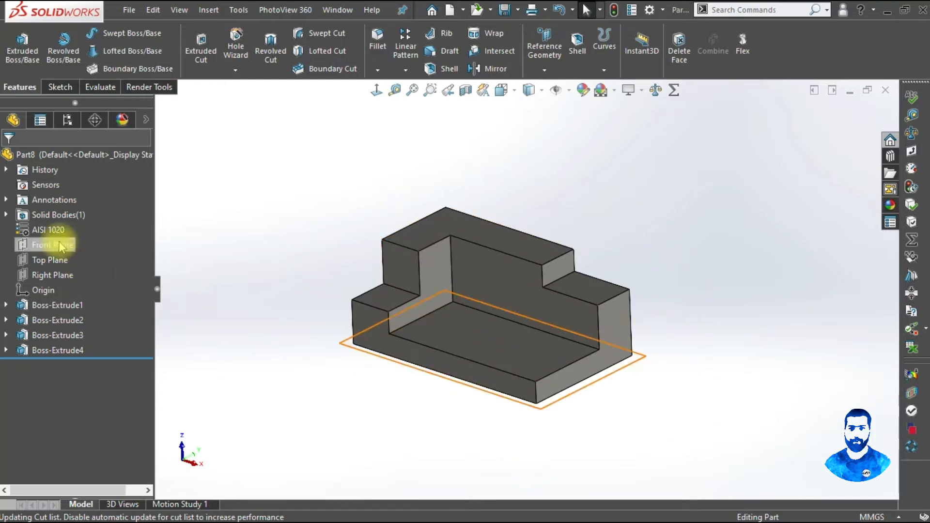
pyautogui.click(48, 230)
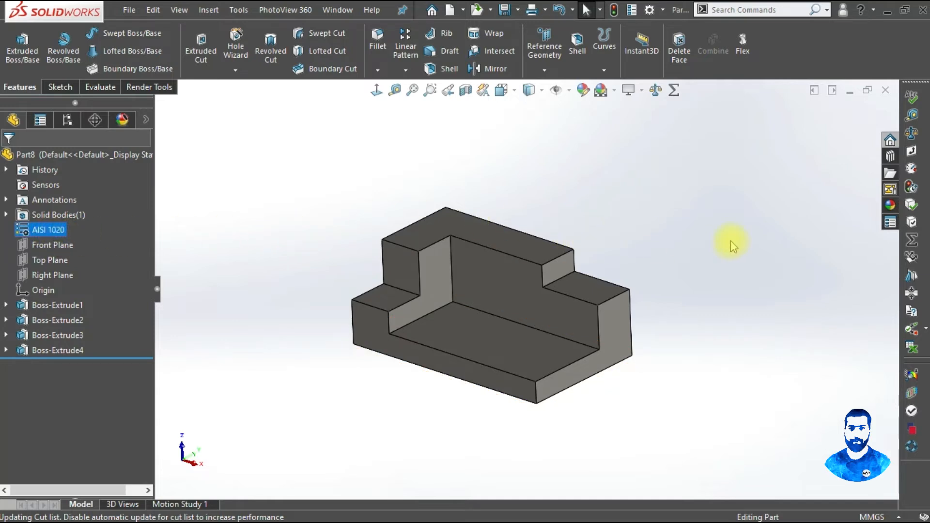
# Check the part's mass with the Mass Properties tool and close the report.
pyautogui.click(102, 88)
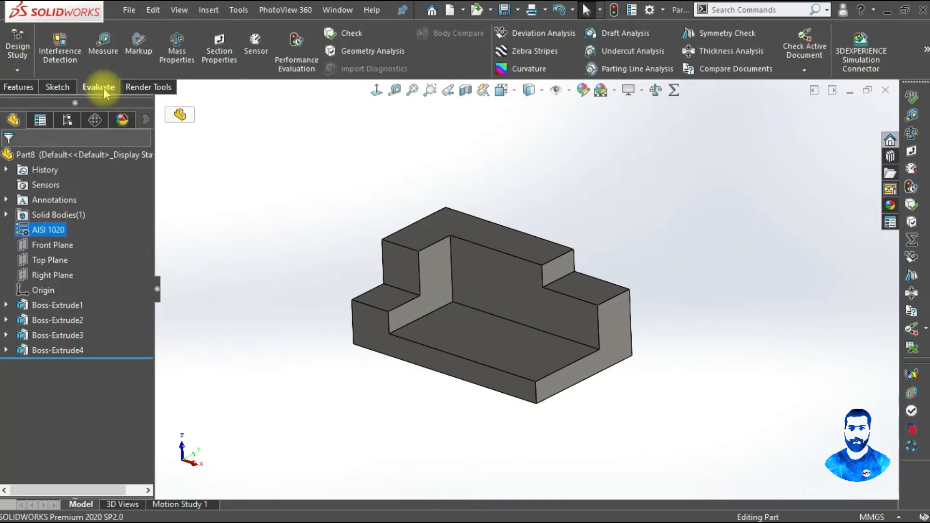
pyautogui.click(179, 49)
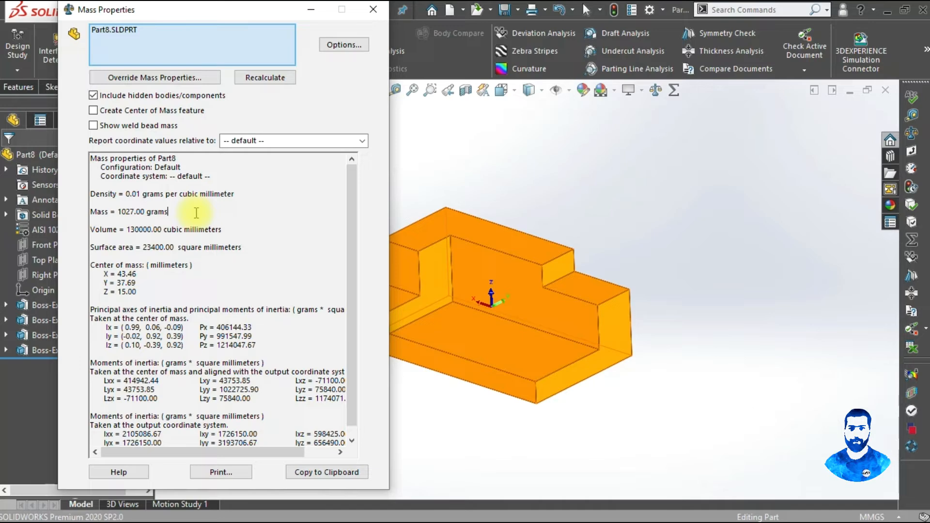
pyautogui.click(374, 11)
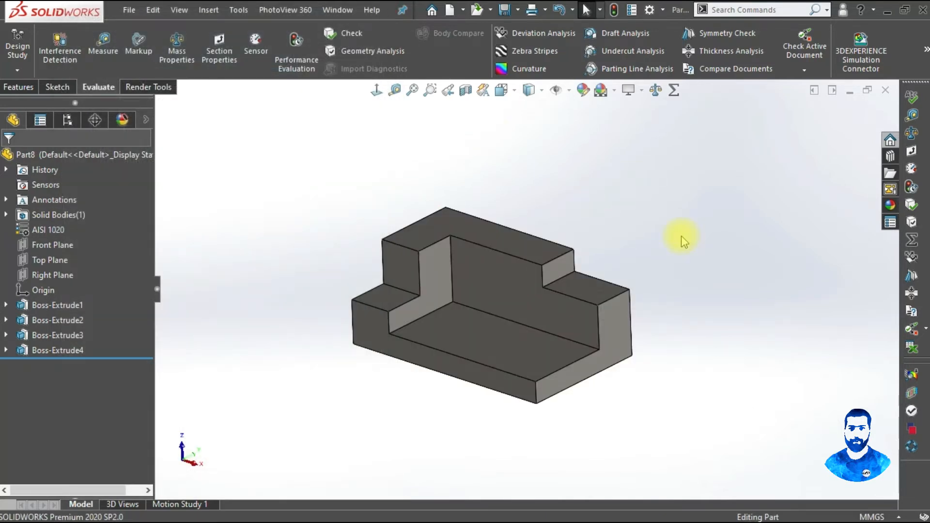
# Minimize the finished part's window and create a new part document.
pyautogui.click(859, 93)
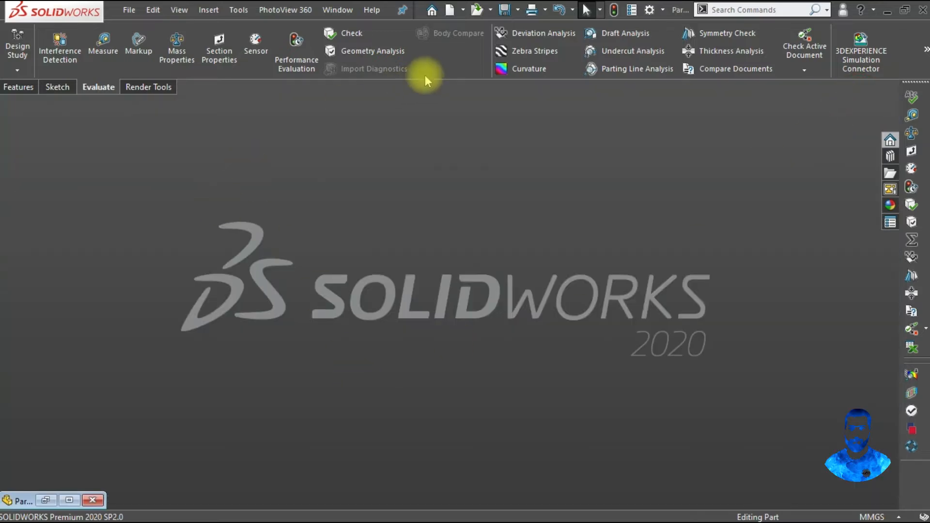
pyautogui.click(452, 9)
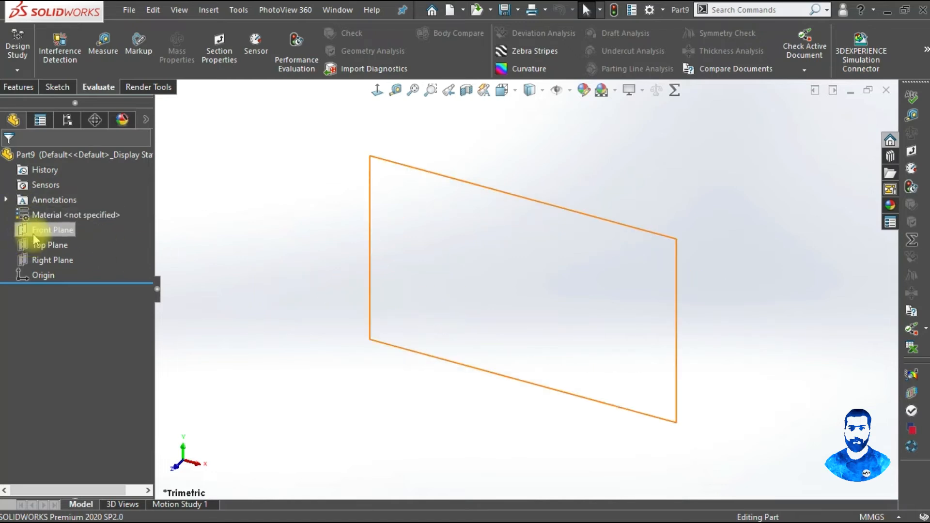
# Switch back to the finished stepped part and expand its first extrusion in the feature tree.
pyautogui.click(850, 91)
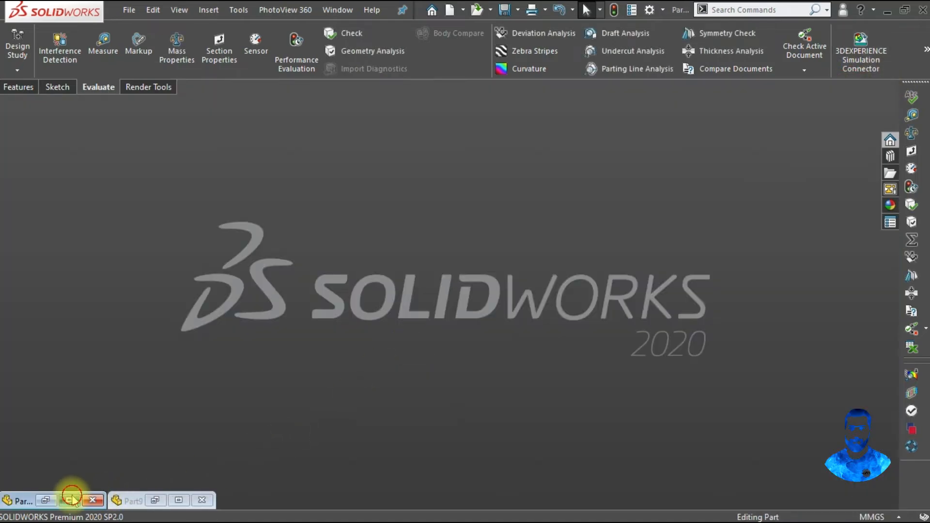
pyautogui.click(72, 499)
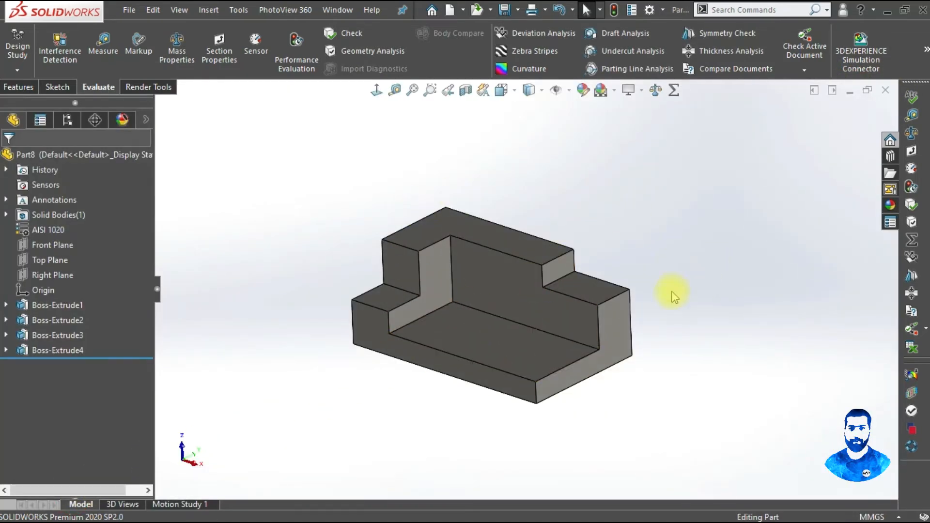
pyautogui.click(7, 305)
pyautogui.click(48, 322)
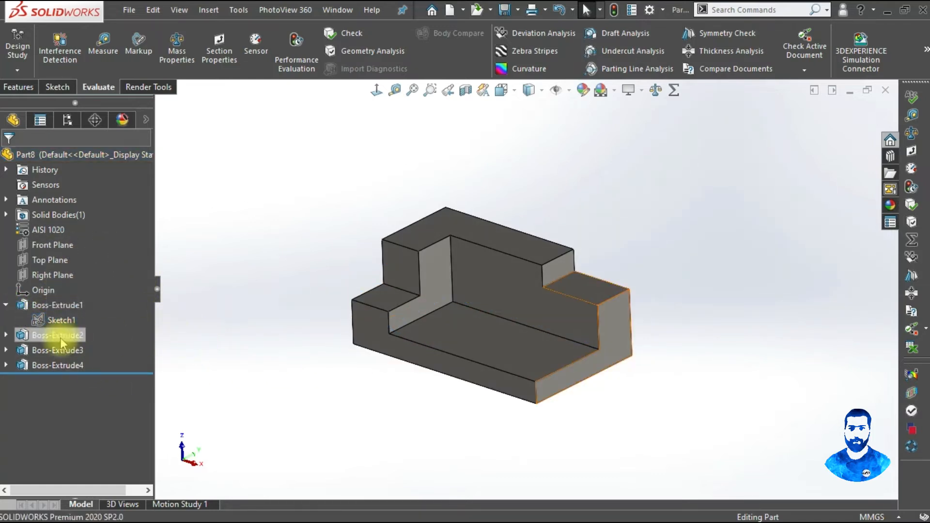
# Move the shared sketch under the first extrusion to the Top Plane by editing its sketch plane.
pyautogui.rightClick(61, 321)
pyautogui.click(51, 325)
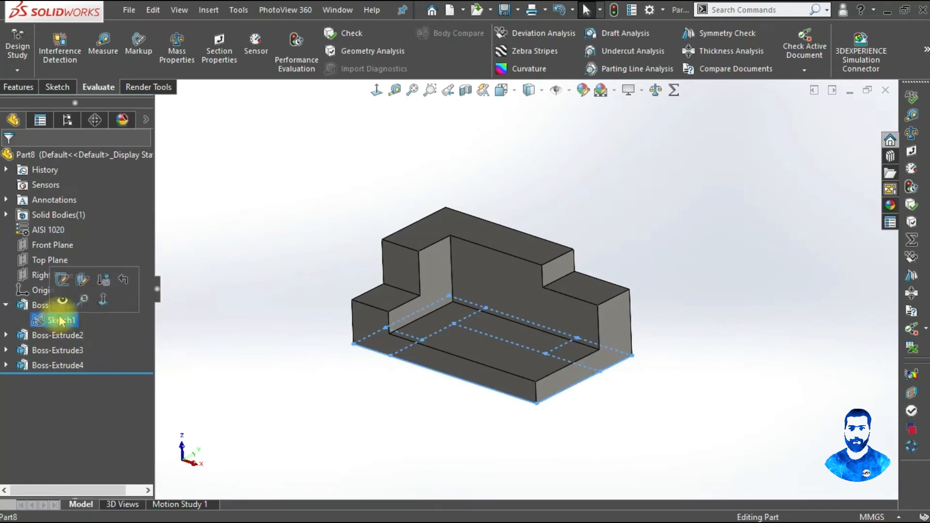
pyautogui.click(83, 281)
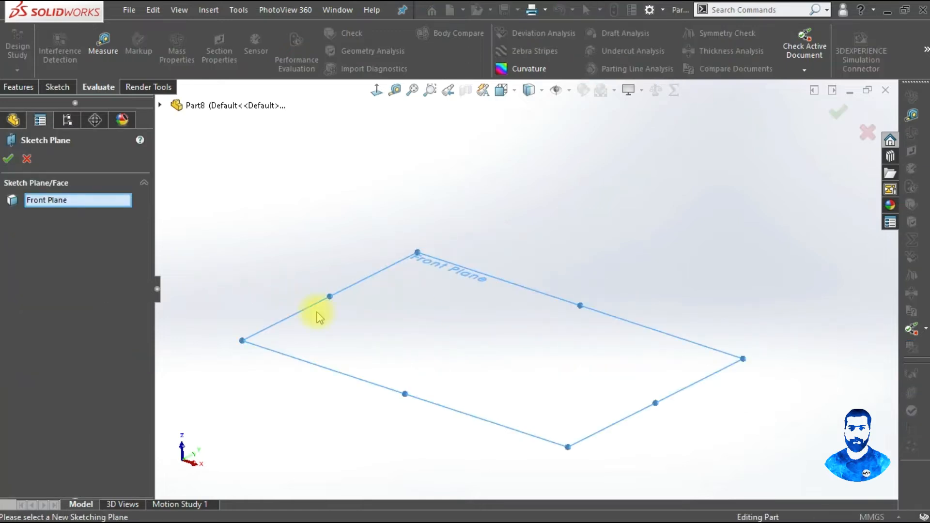
pyautogui.click(78, 201)
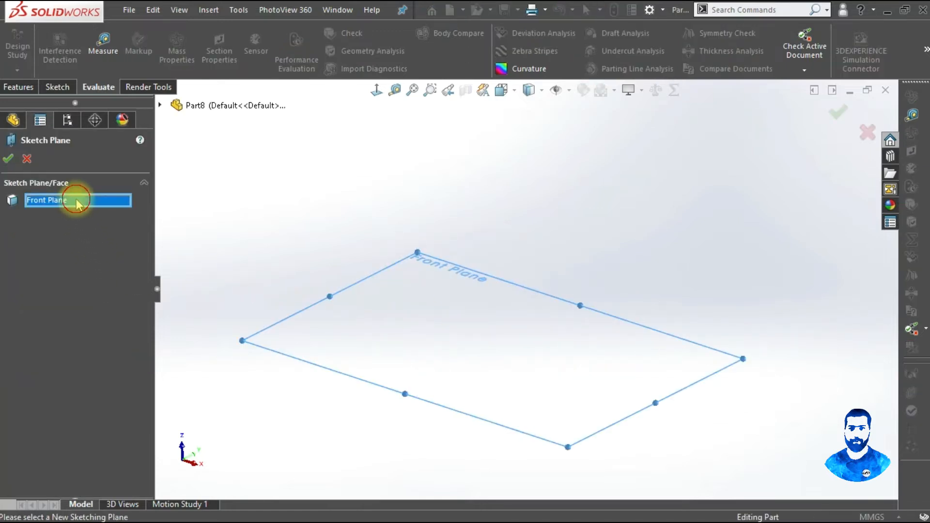
pyautogui.click(160, 105)
pyautogui.click(218, 196)
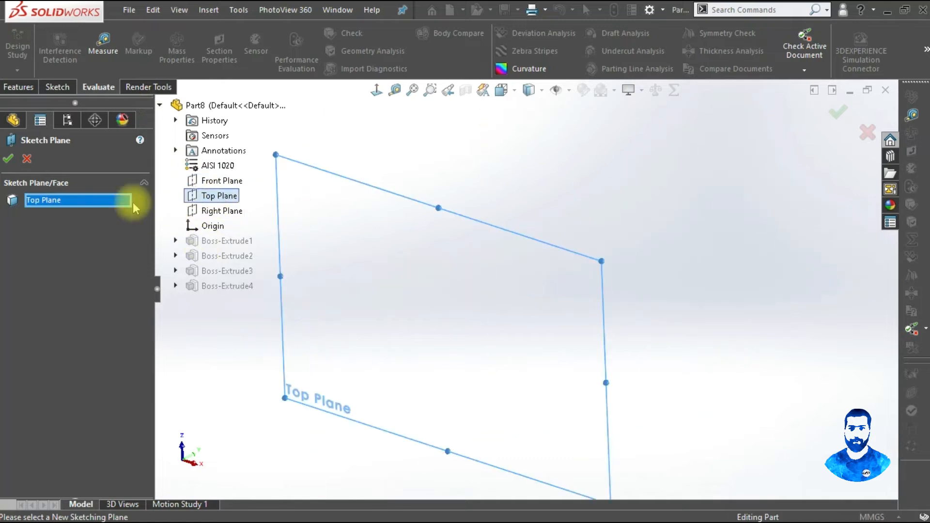
pyautogui.click(8, 158)
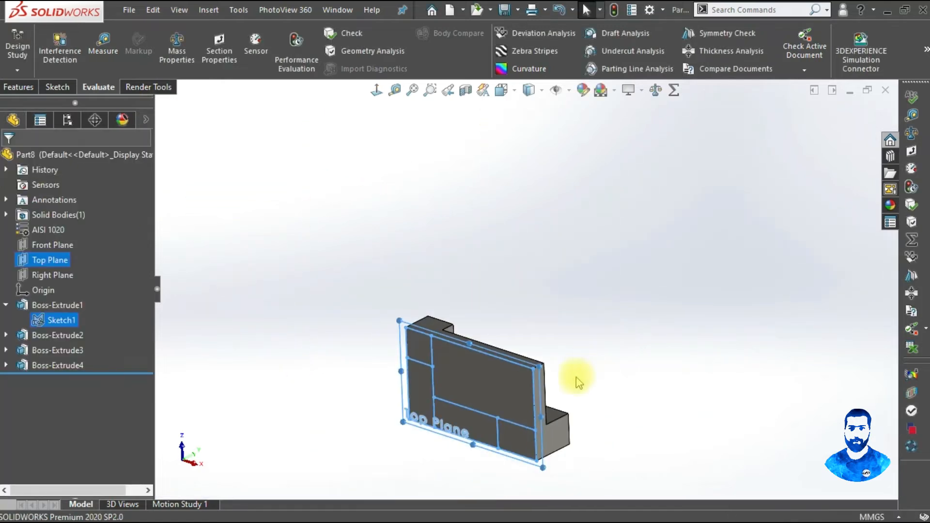
pyautogui.moveTo(577, 381); pyautogui.dragTo(679, 329, button='middle')
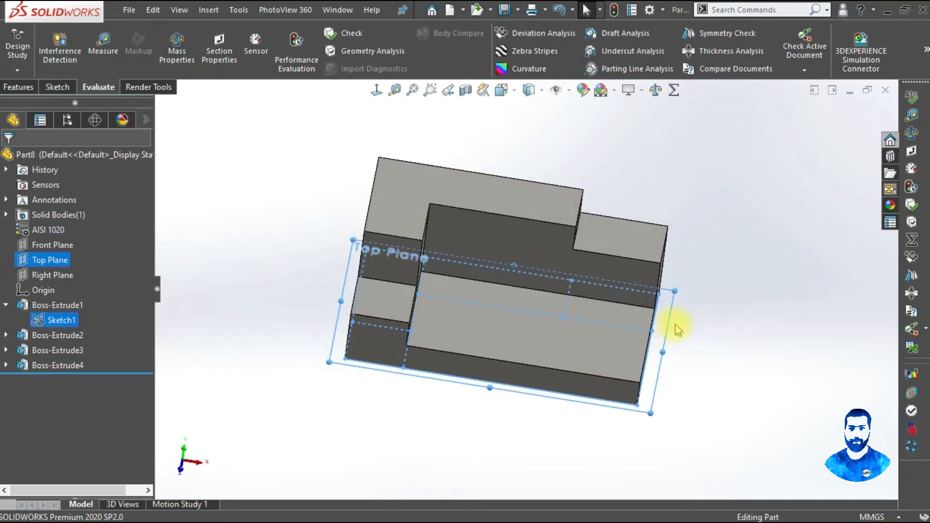
pyautogui.click(678, 329)
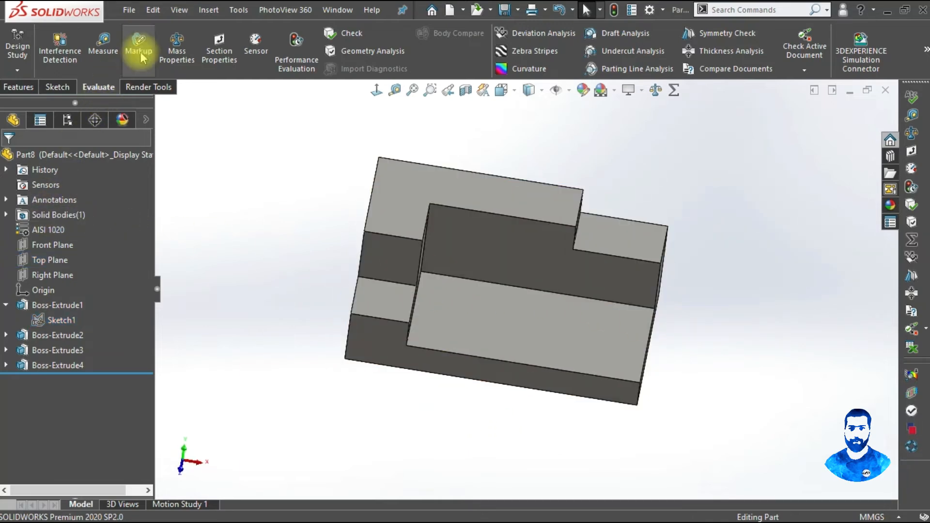
# Check the reoriented part's mass properties and examine its stepped shape from several angles.
pyautogui.click(176, 46)
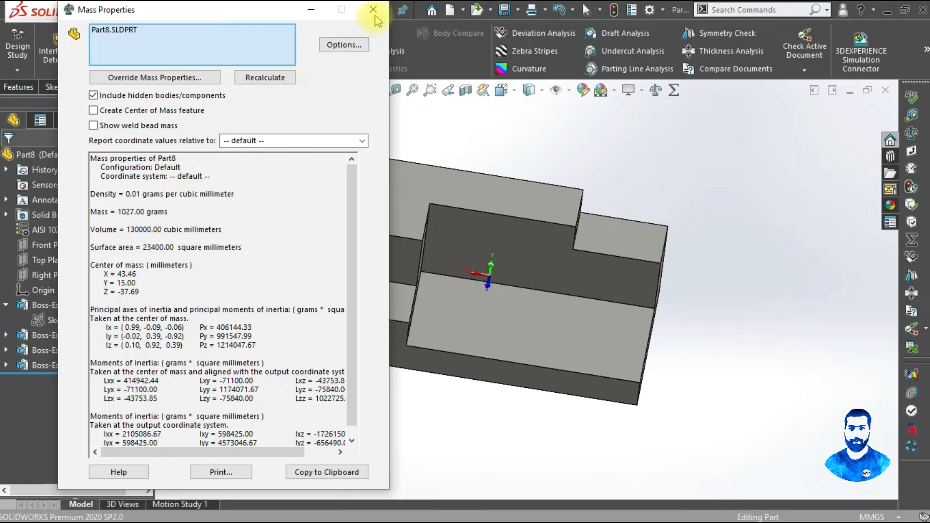
pyautogui.click(374, 9)
pyautogui.moveTo(723, 223); pyautogui.dragTo(660, 353, button='middle')
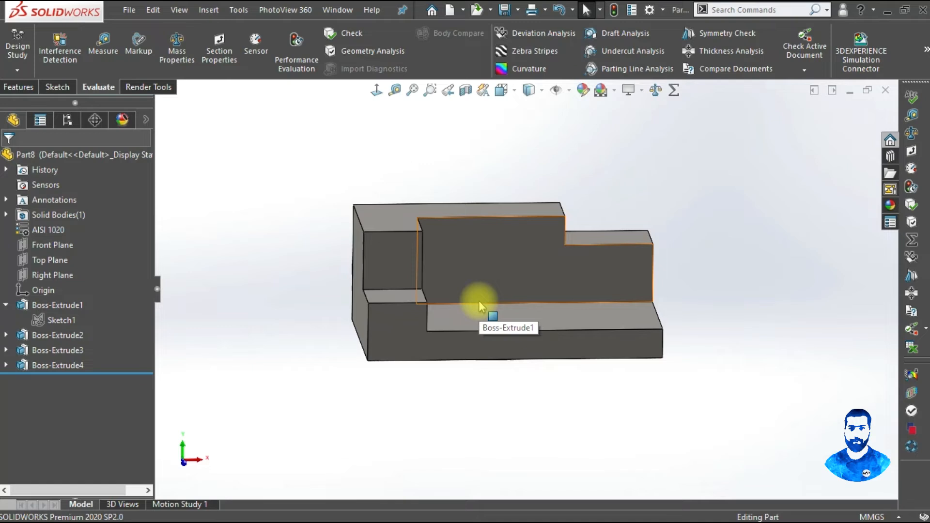
pyautogui.moveTo(741, 281); pyautogui.dragTo(566, 322, button='middle')
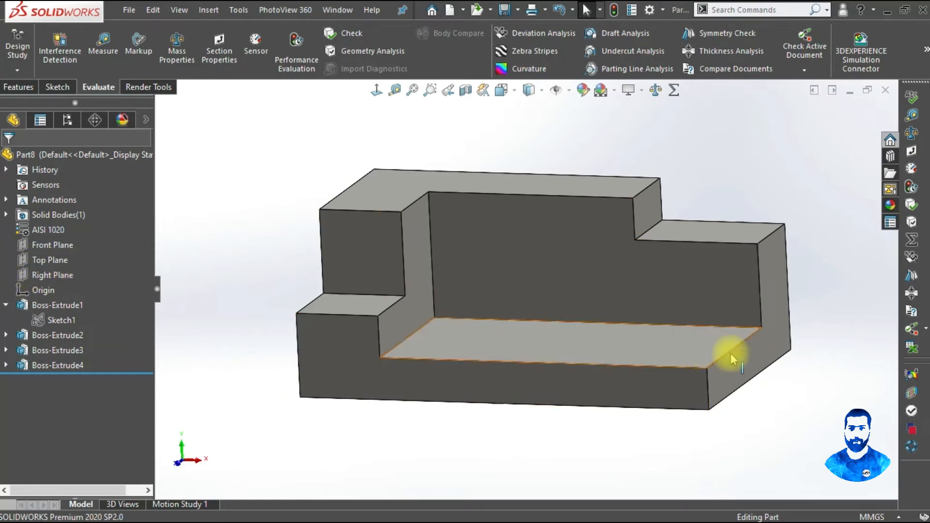
pyautogui.scroll(2, 793, 224)
pyautogui.scroll(-2, 795, 197)
pyautogui.scroll(2, 401, 363)
pyautogui.scroll(2, 400, 364)
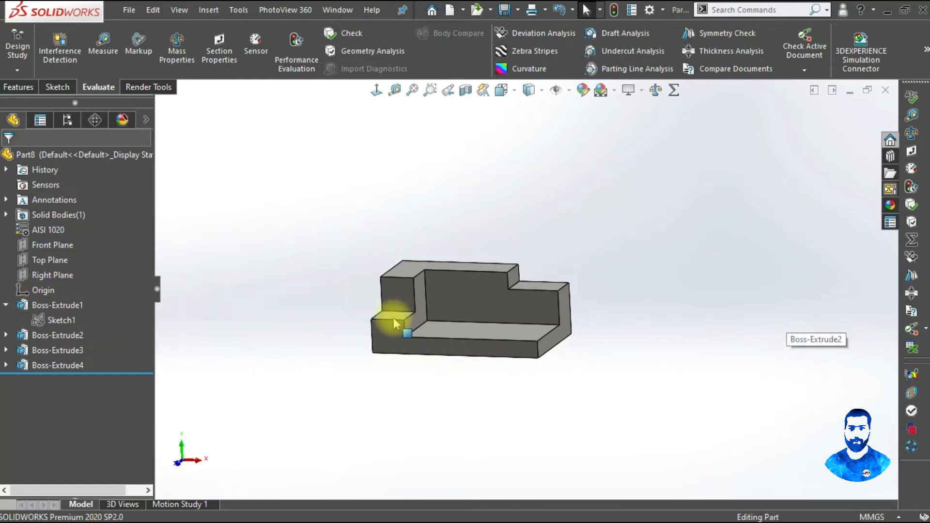
pyautogui.scroll(-1, 391, 322)
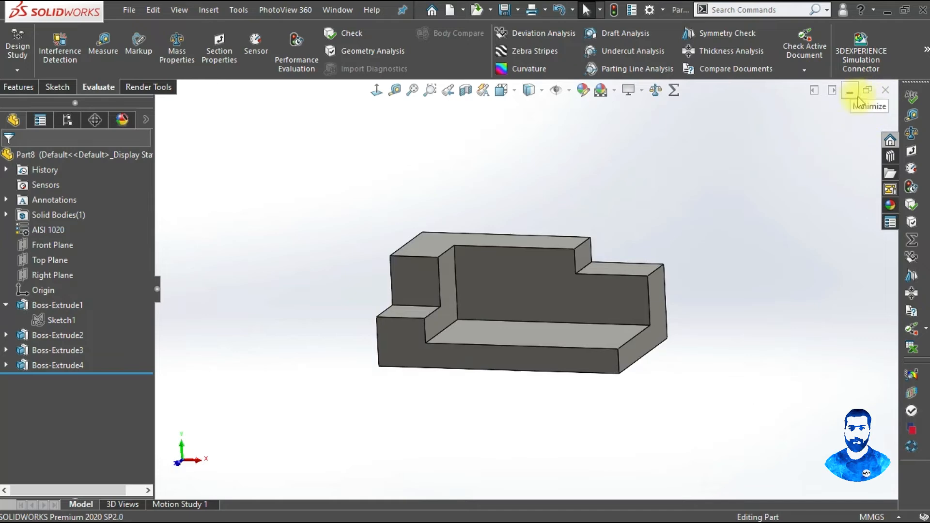
# Switch to the empty new part and start a sketch on its Top Plane.
pyautogui.click(856, 95)
pyautogui.click(181, 500)
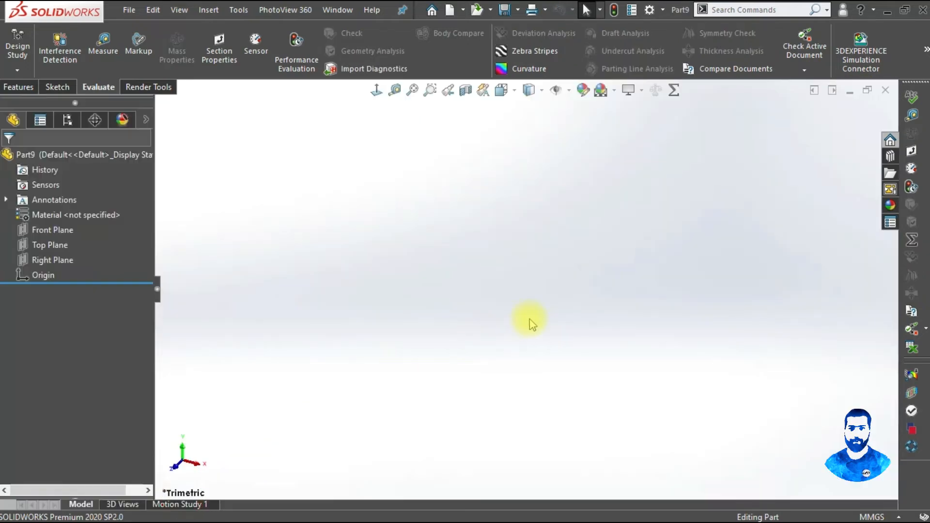
pyautogui.click(42, 229)
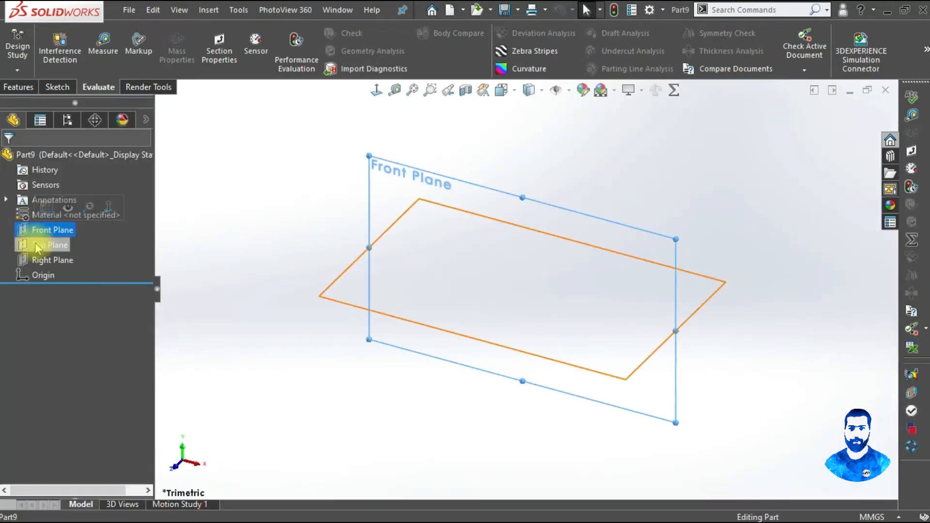
pyautogui.click(41, 245)
pyautogui.click(47, 223)
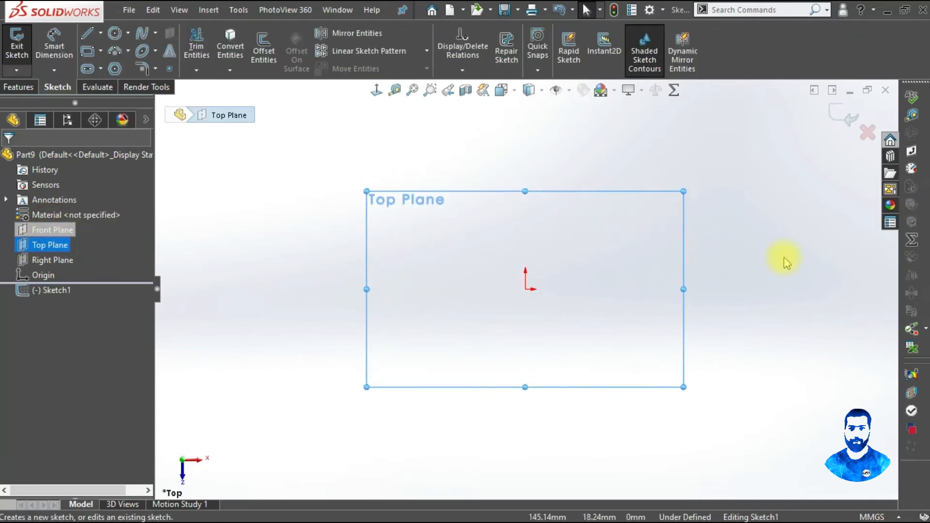
# Draw a corner rectangle about 117 by 77 mm, starting at the origin and extending into the positive quadrant.
pyautogui.click(87, 51)
pyautogui.click(525, 289)
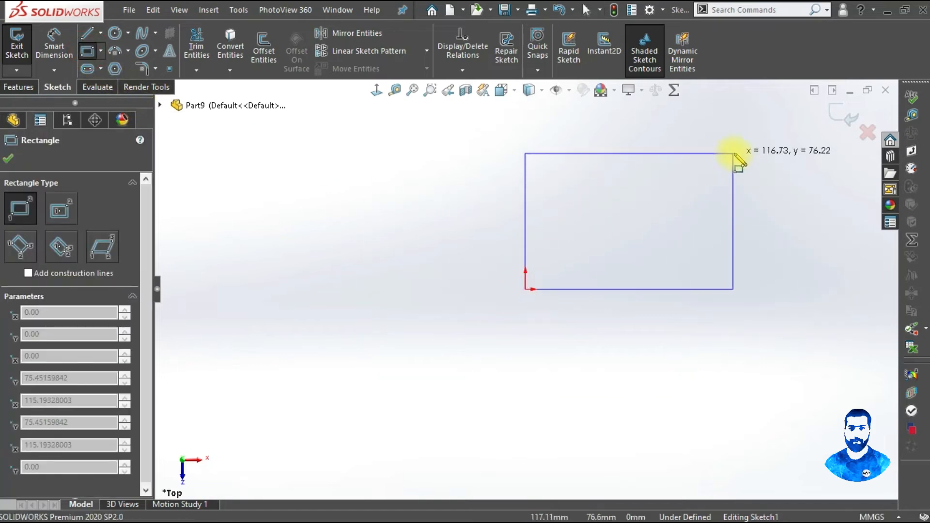
pyautogui.click(734, 152)
pyautogui.press('Escape')
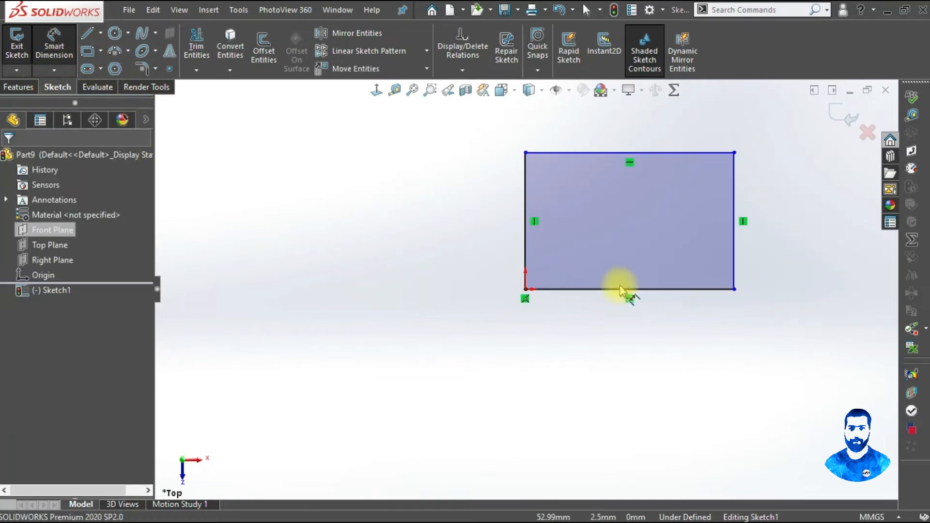
# Dimension the rectangle's lower edge to 100 mm and its left edge to 60 mm.
pyautogui.click(628, 302)
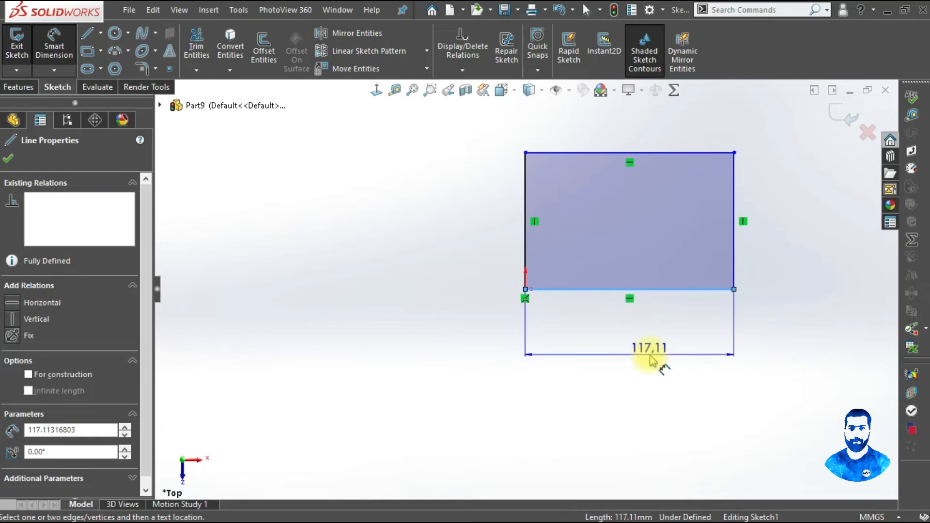
pyautogui.click(652, 361)
pyautogui.write('100')
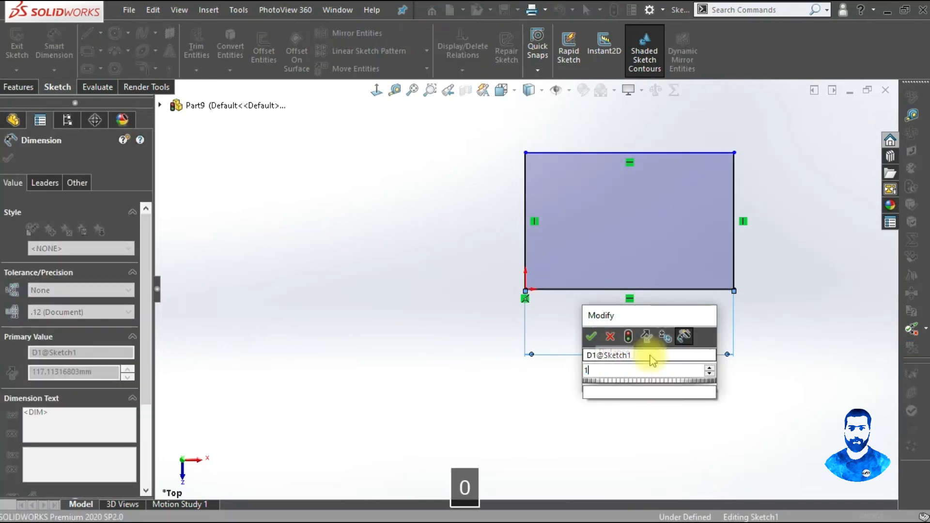
pyautogui.press('Return')
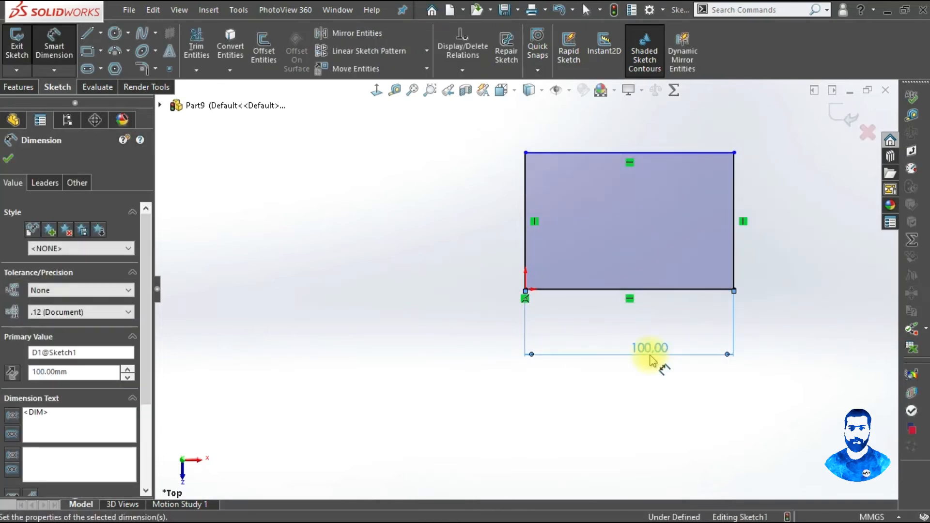
pyautogui.click(526, 223)
pyautogui.click(400, 224)
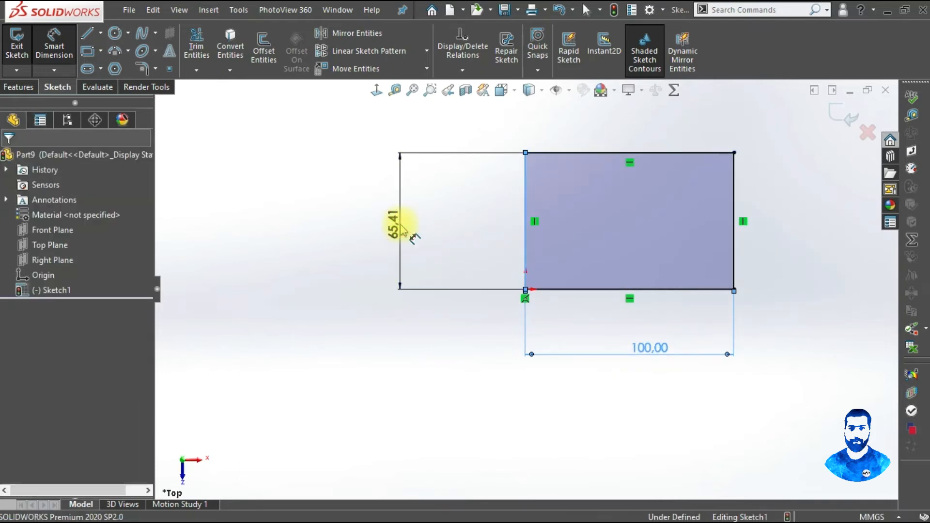
pyautogui.write('60.00mm')
pyautogui.press('Return')
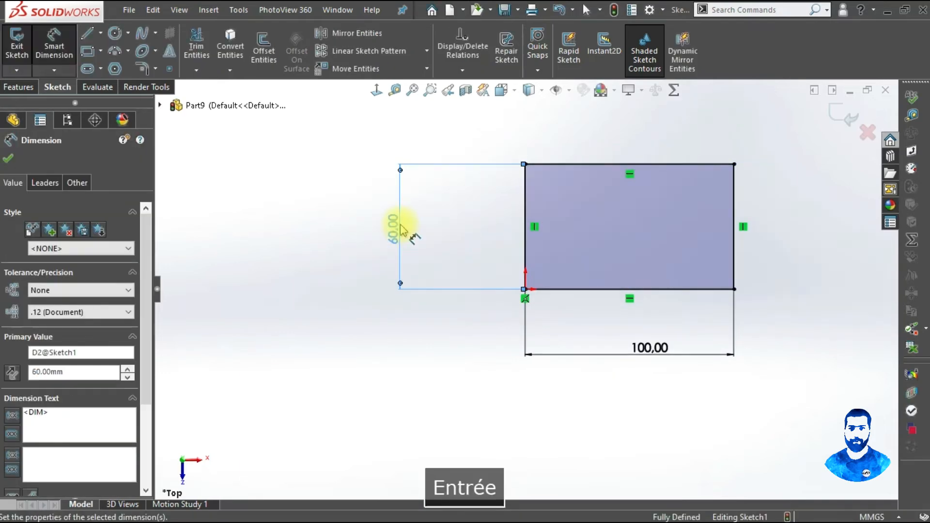
# Extrude the rectangle into a solid block with a blind depth of 40 mm.
pyautogui.click(18, 87)
pyautogui.click(22, 46)
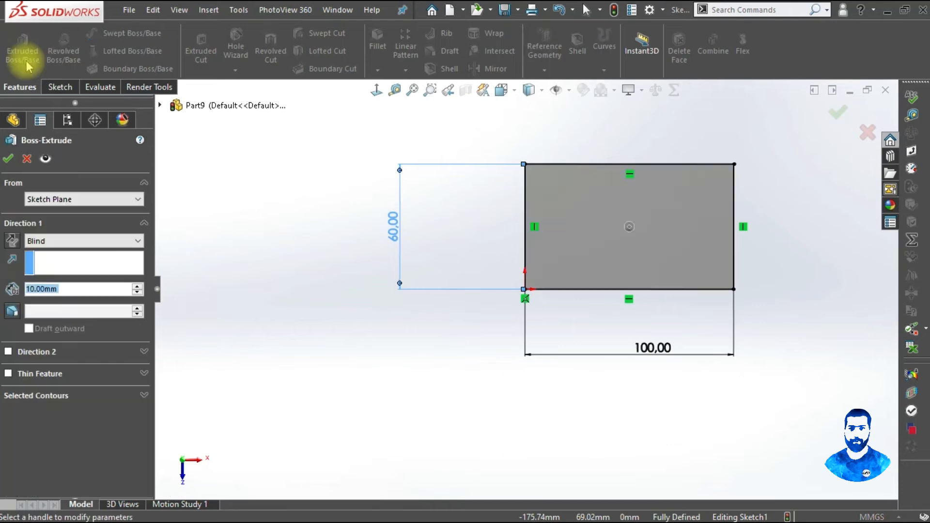
pyautogui.click(137, 286)
pyautogui.click(136, 287)
pyautogui.click(137, 286)
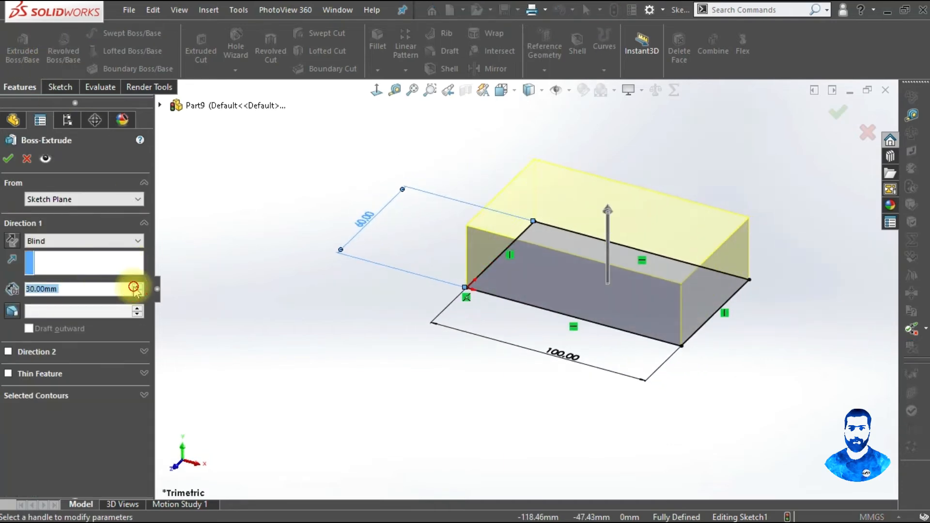
pyautogui.click(7, 159)
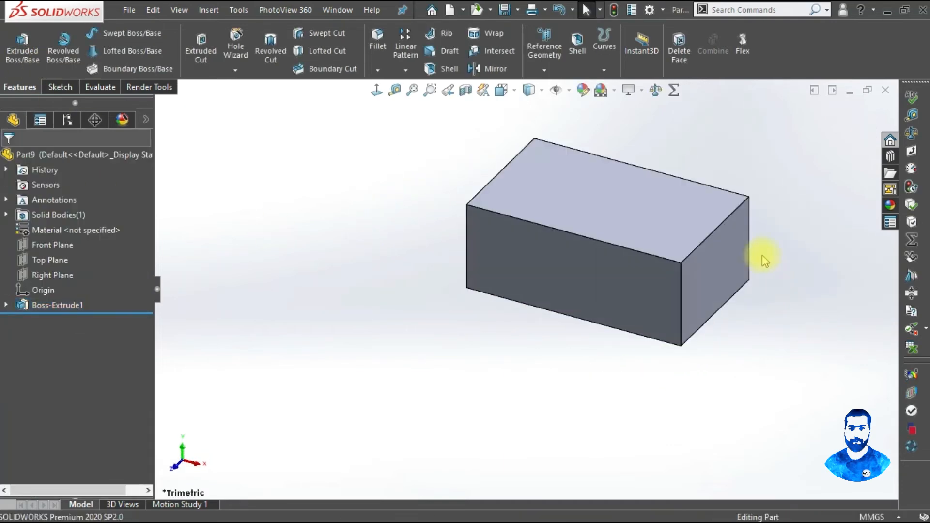
# Start a sketch on the block's top face and draw a corner rectangle about 18 mm square from the origin corner.
pyautogui.moveTo(764, 260); pyautogui.dragTo(415, 274, button='middle')
pyautogui.rightClick(418, 249)
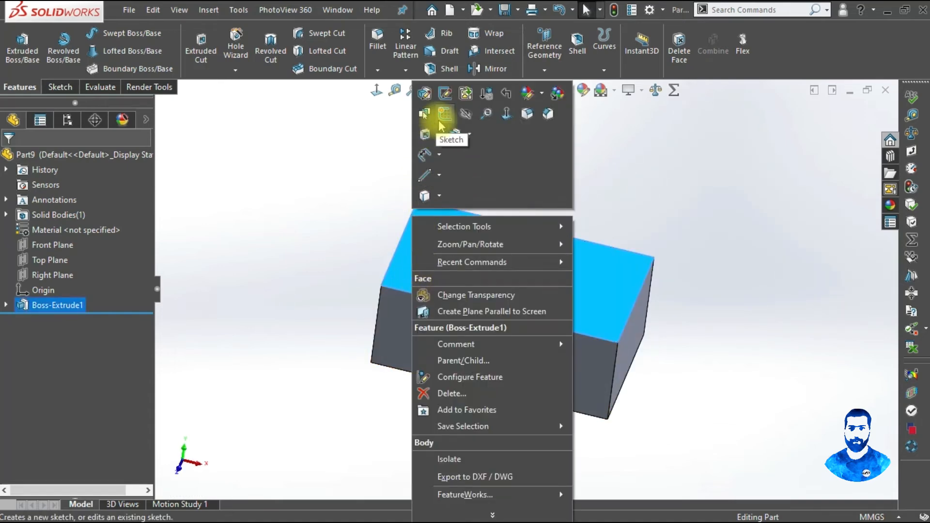
pyautogui.click(445, 93)
pyautogui.click(377, 91)
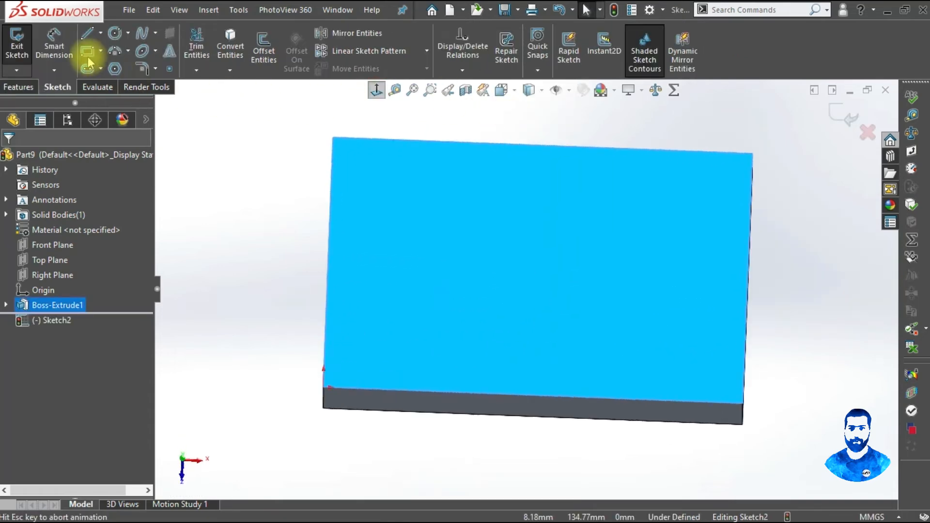
pyautogui.click(87, 51)
pyautogui.click(302, 424)
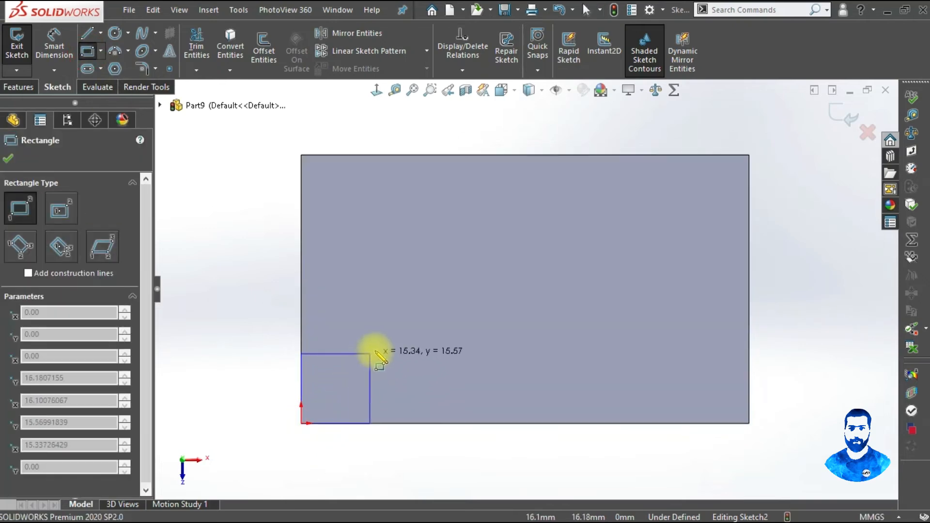
pyautogui.click(382, 345)
# Dimension the left edge of the small corner rectangle to 20 mm.
pyautogui.click(54, 38)
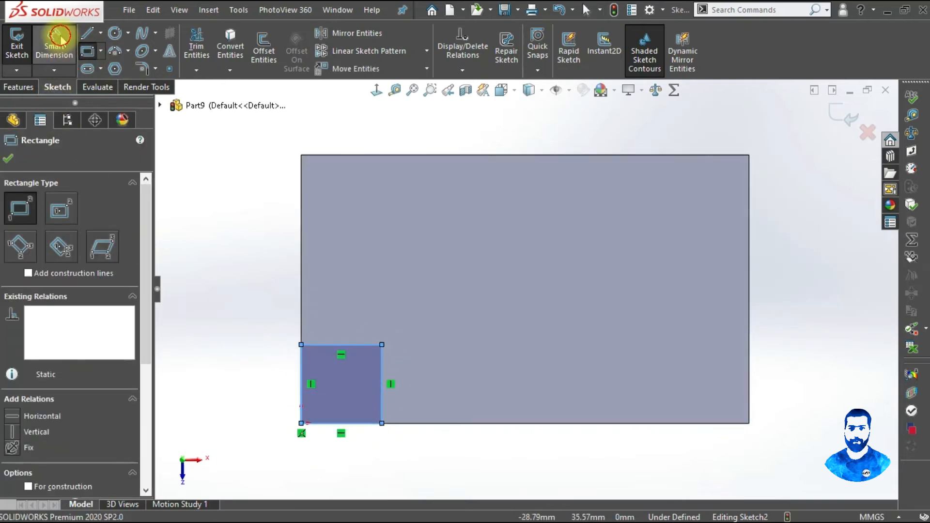
pyautogui.click(301, 380)
pyautogui.click(272, 377)
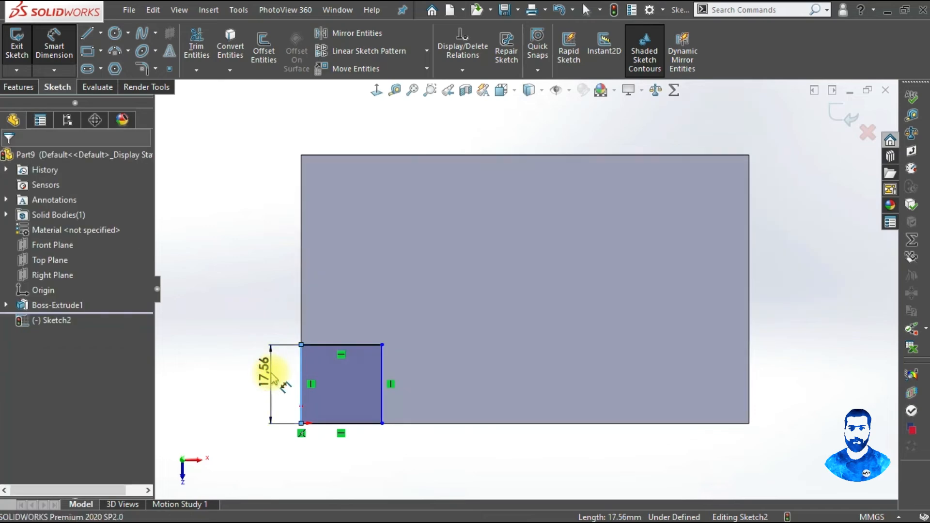
pyautogui.write('0')
pyautogui.press('BackSpace')
pyautogui.write('20')
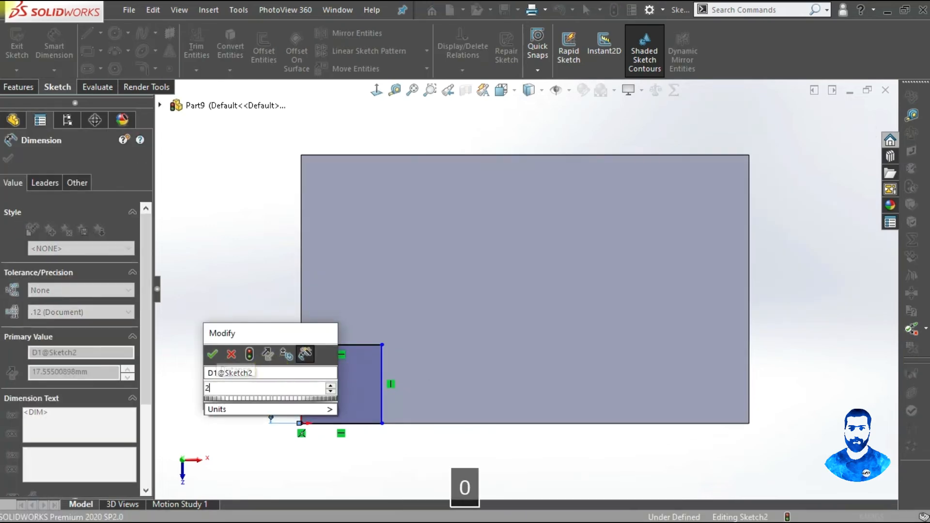
pyautogui.press('Return')
pyautogui.press('Escape')
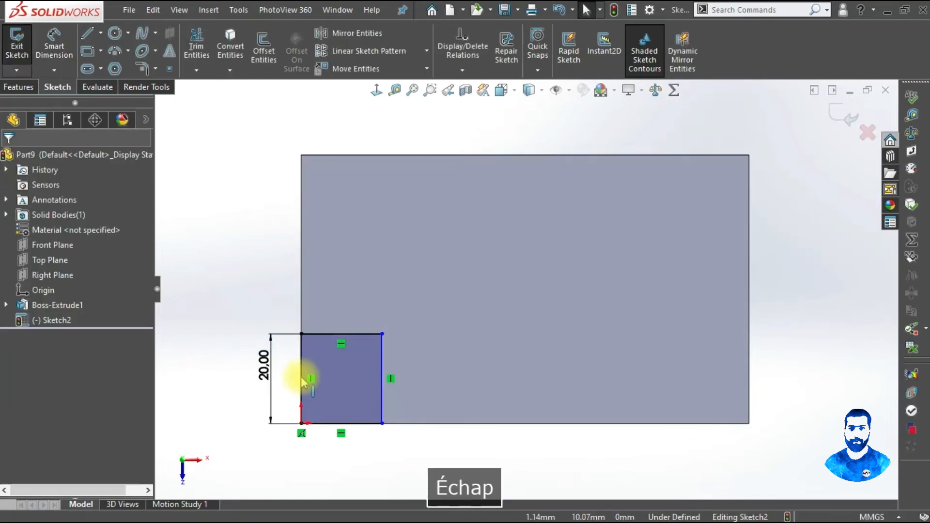
# Make the left and lower edges of the small corner rectangle equal in length.
pyautogui.click(300, 378)
pyautogui.keyDown('ctrl'); pyautogui.click(339, 423); pyautogui.keyUp('ctrl')
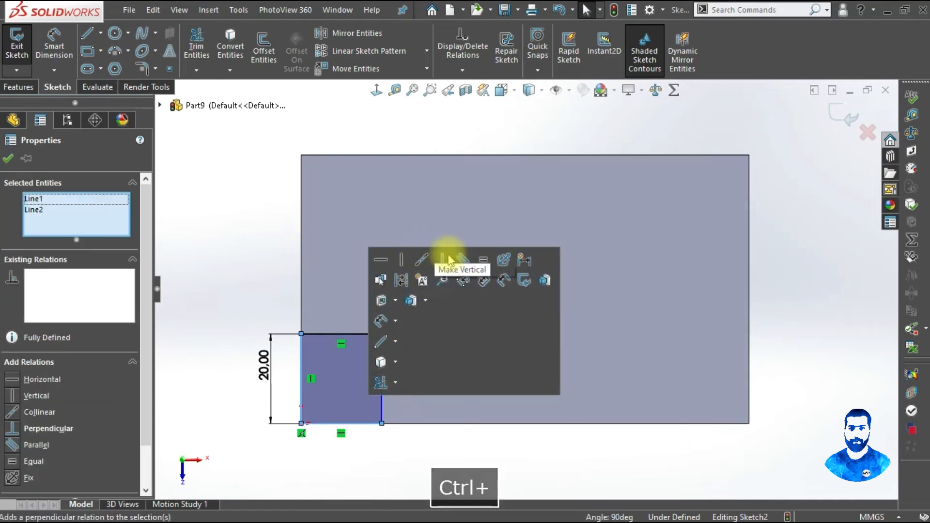
pyautogui.click(483, 260)
pyautogui.click(524, 467)
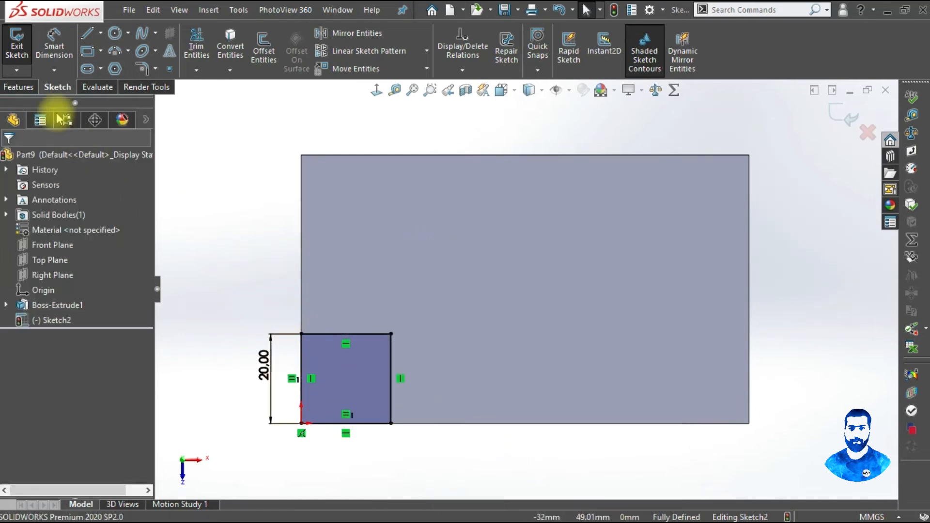
# Cut the small corner square into the block with a blind depth of 20 mm.
pyautogui.click(18, 87)
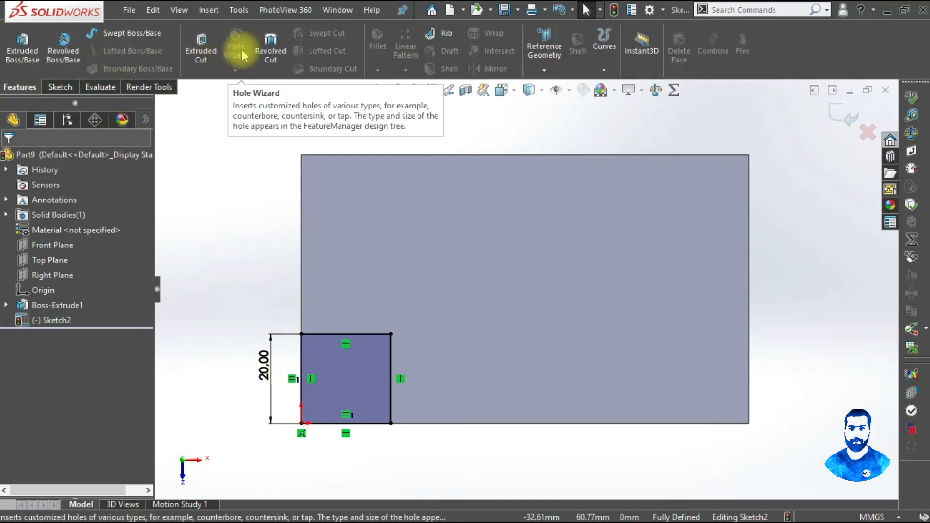
pyautogui.click(202, 56)
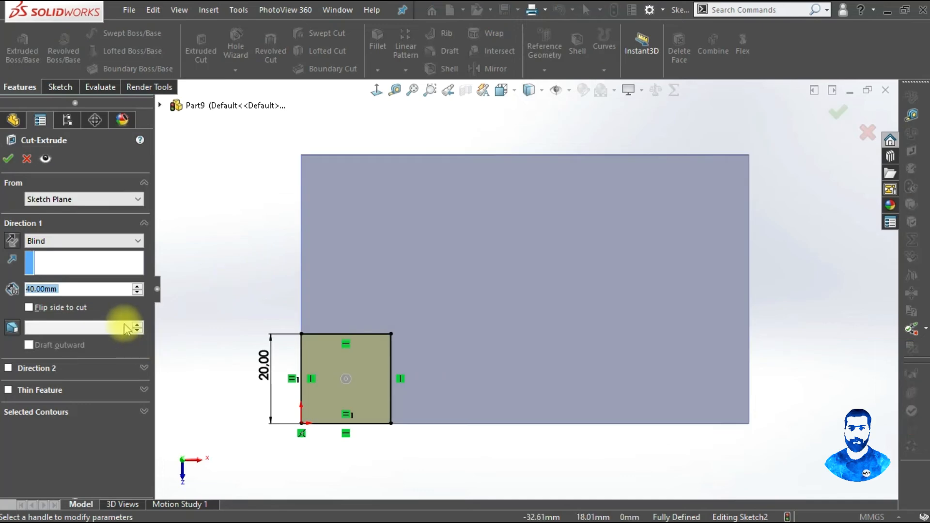
pyautogui.click(137, 292)
pyautogui.click(138, 292)
pyautogui.moveTo(234, 330); pyautogui.dragTo(245, 167, button='middle')
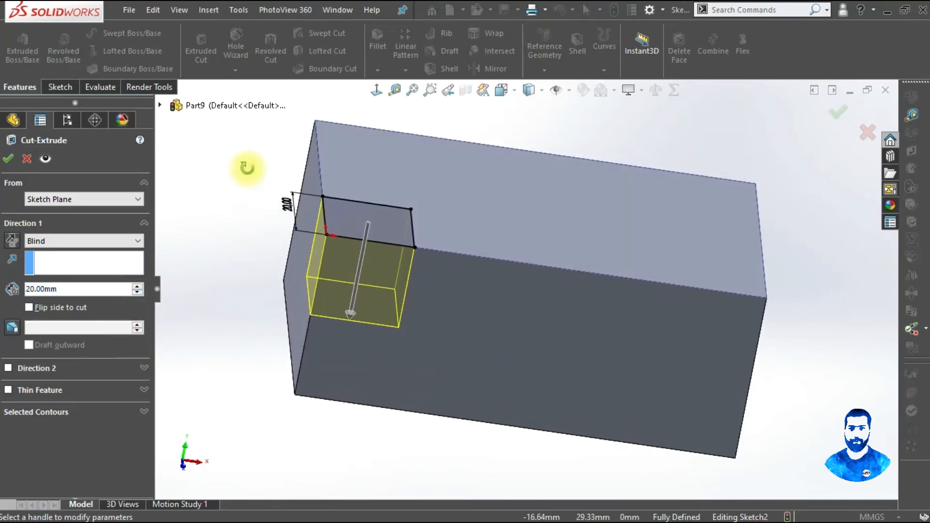
pyautogui.press('Return')
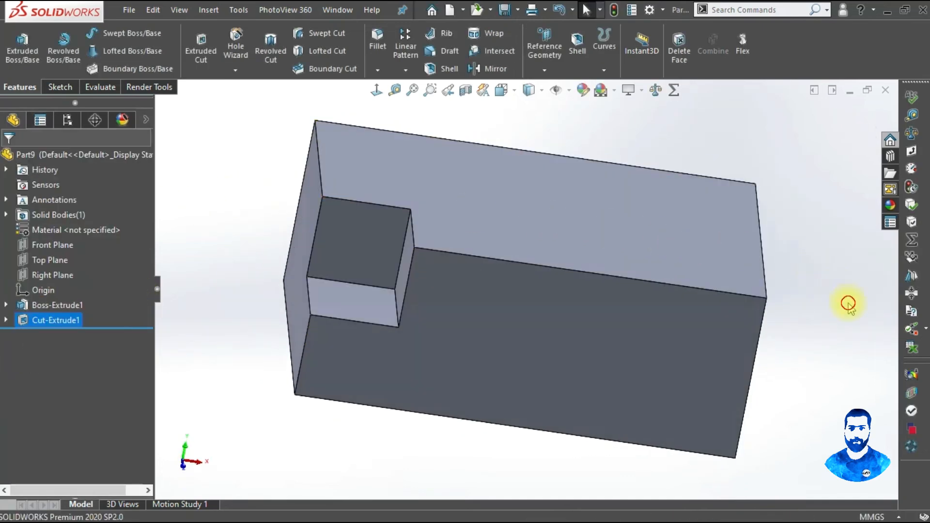
# Sketch a corner rectangle about 37 × 18 mm on the block's top face from the corner diagonally opposite the origin.
pyautogui.moveTo(848, 305); pyautogui.dragTo(728, 342, button='middle')
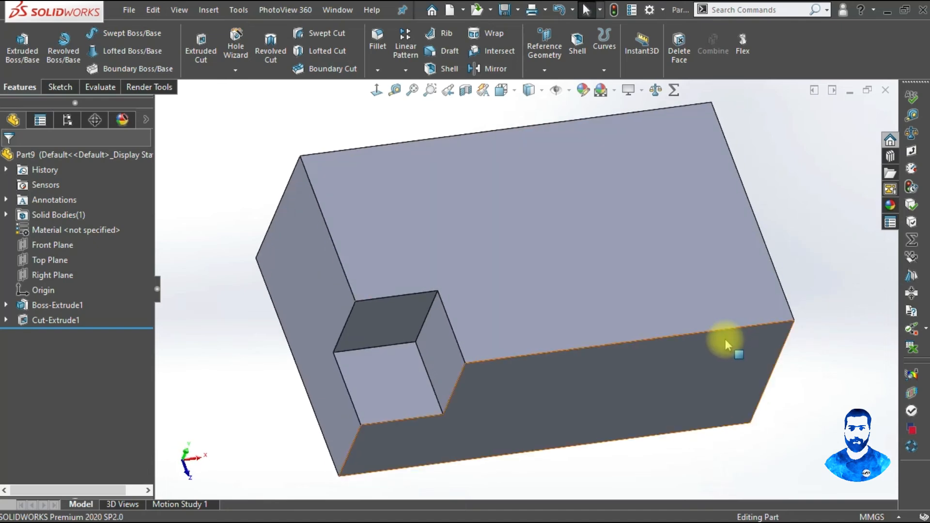
pyautogui.rightClick(658, 132)
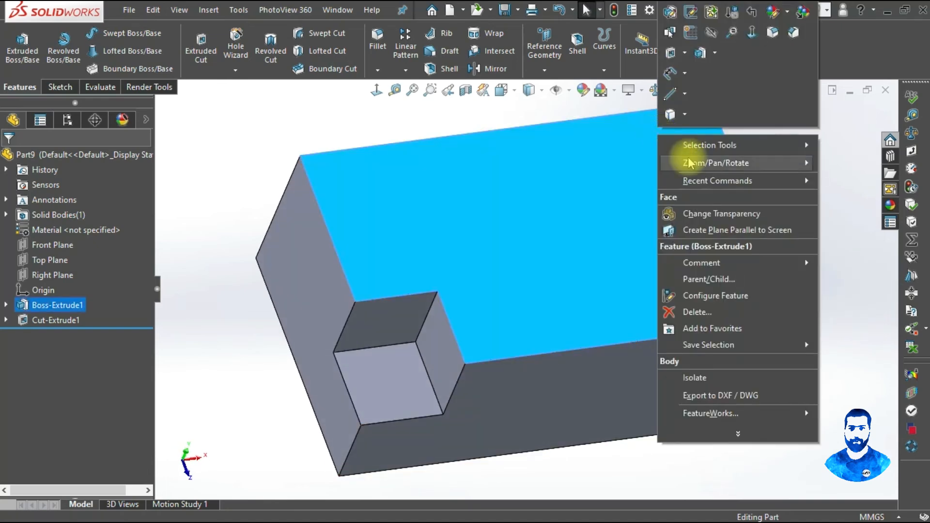
pyautogui.click(691, 31)
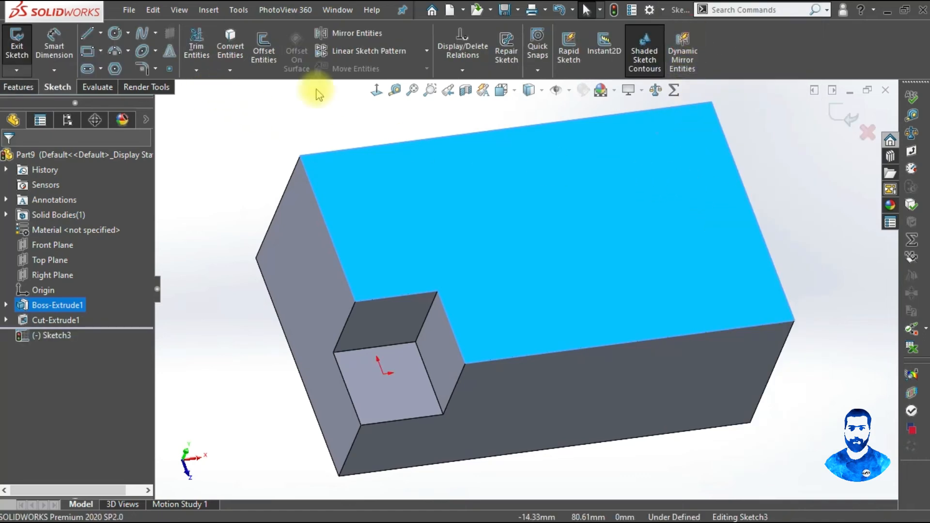
pyautogui.click(379, 89)
pyautogui.click(87, 51)
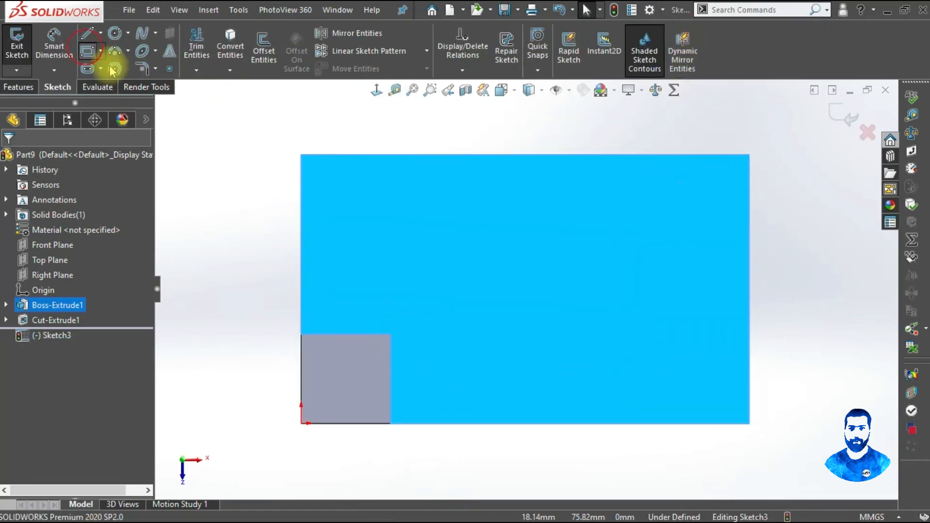
pyautogui.click(749, 155)
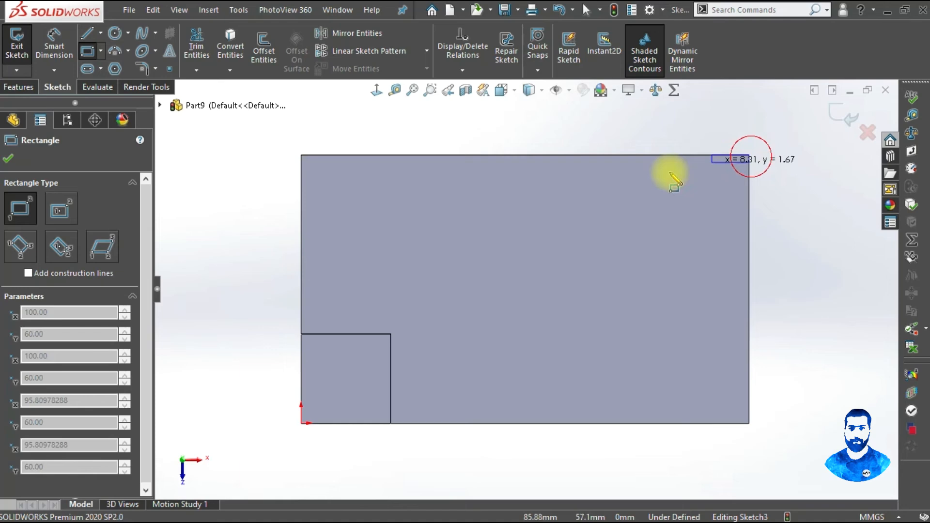
pyautogui.click(583, 233)
# Dimension the left edge of the new corner rectangle to 20 mm.
pyautogui.click(72, 36)
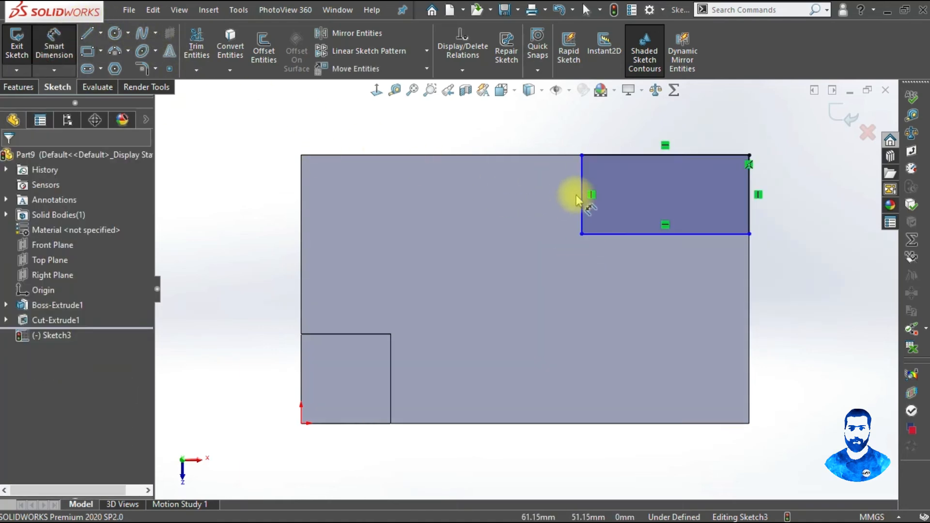
pyautogui.click(582, 194)
pyautogui.click(751, 203)
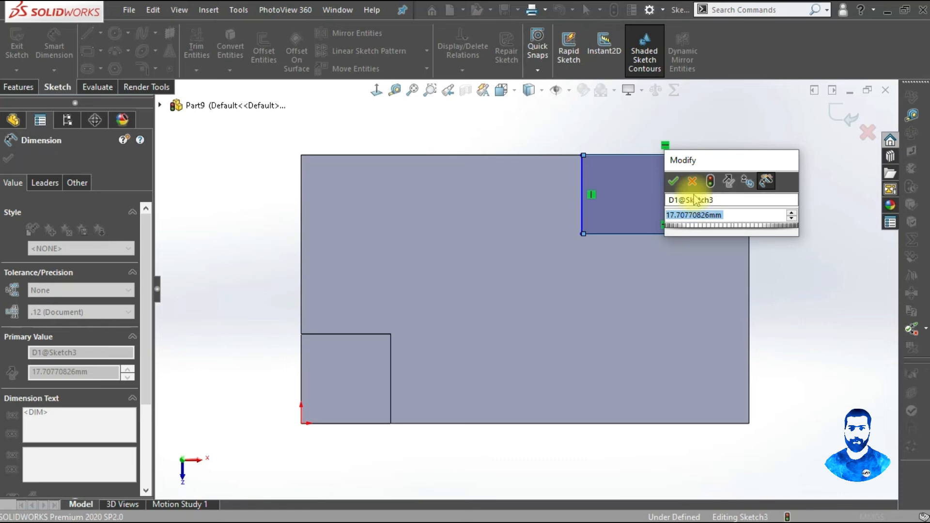
pyautogui.write('20')
pyautogui.press('Return')
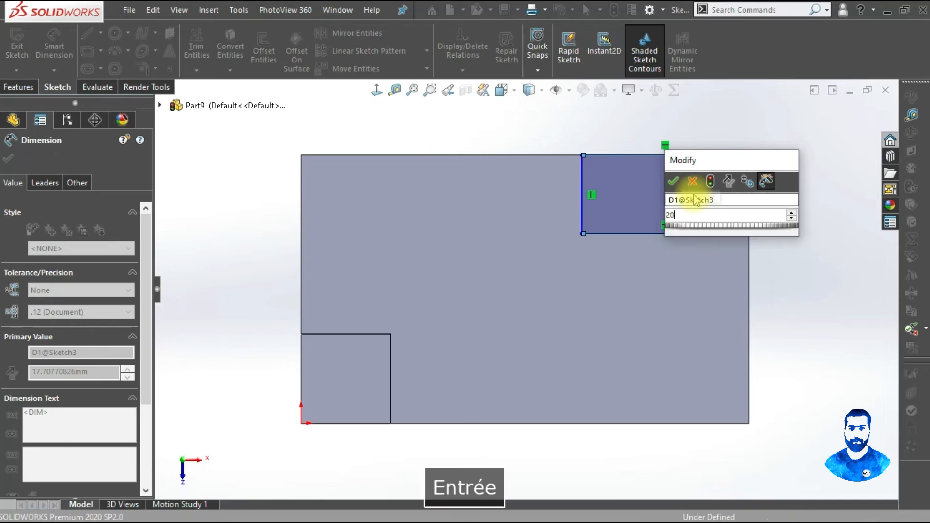
# Dimension the width between the corner rectangle's two vertical edges to 30 mm.
pyautogui.click(583, 186)
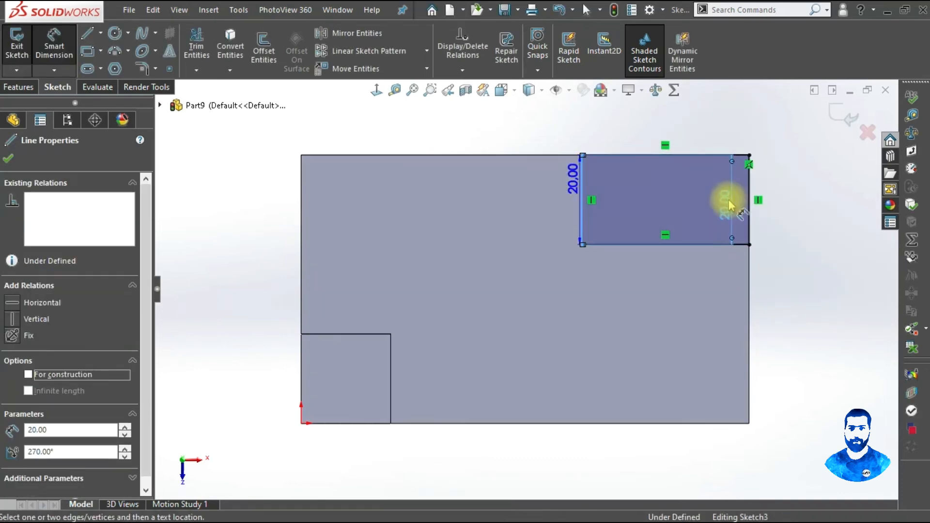
pyautogui.click(739, 209)
pyautogui.click(688, 133)
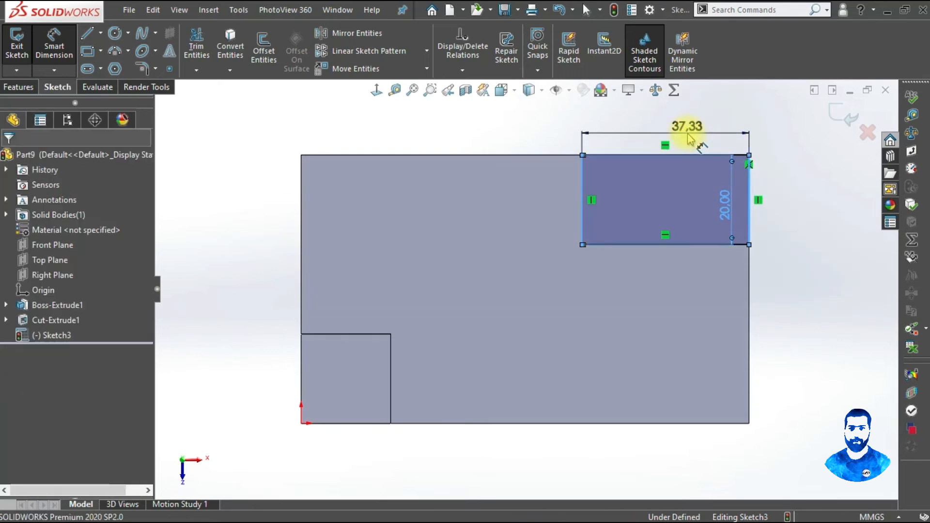
pyautogui.write('30.00mm')
pyautogui.press('Return')
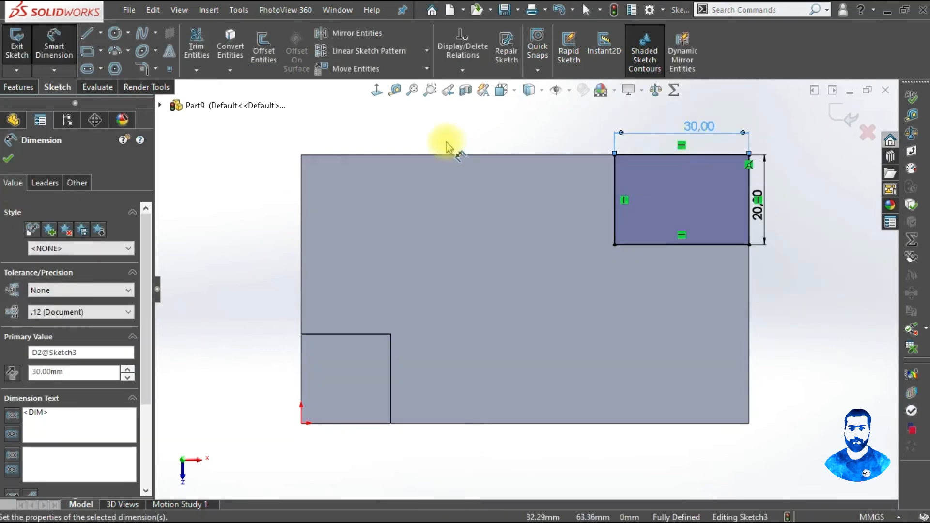
# Cut the 30 × 20 mm rectangle into the block with a blind depth of 10 mm.
pyautogui.click(6, 87)
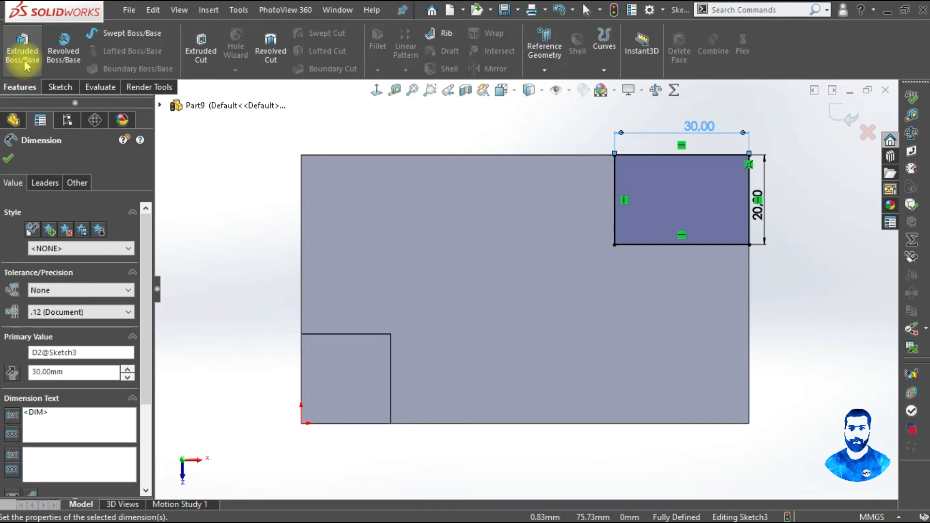
pyautogui.click(201, 47)
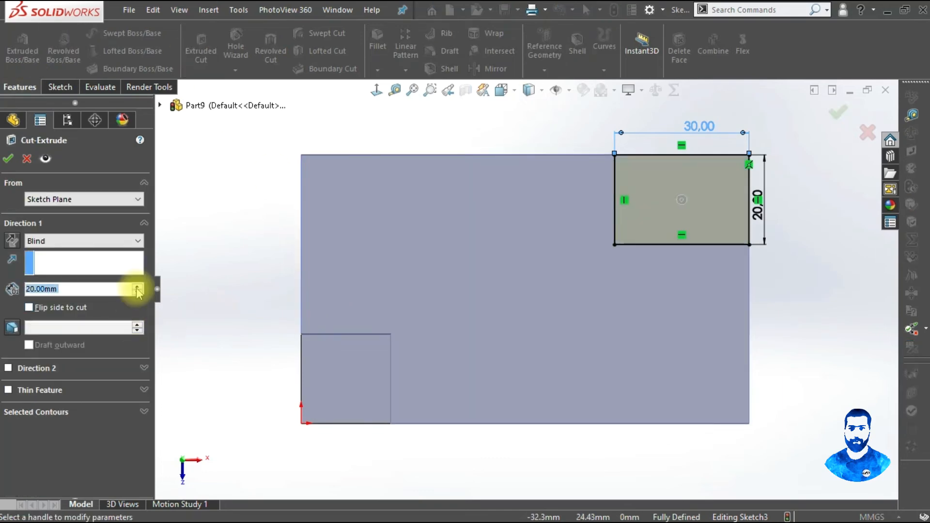
pyautogui.click(8, 162)
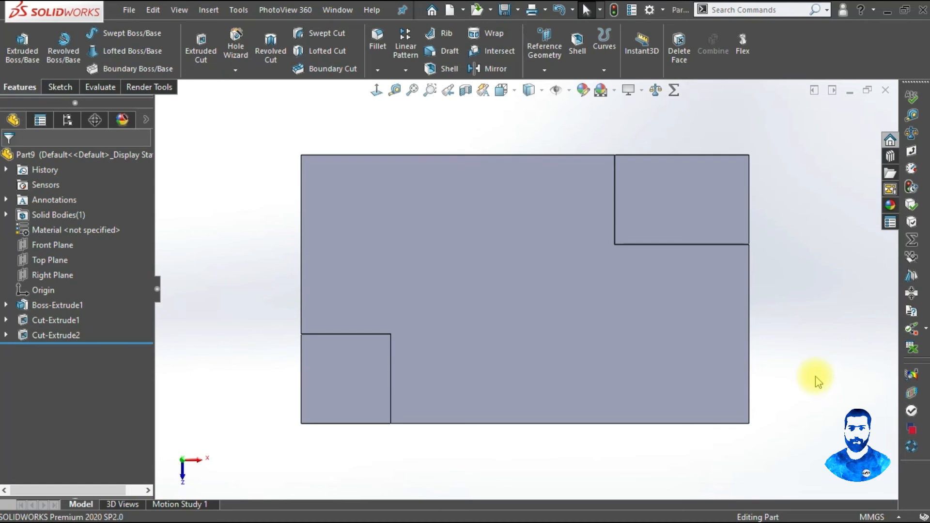
# Sketch a corner rectangle about 74 × 36 mm on the remaining top face from the block's front-right corner.
pyautogui.click(76, 87)
pyautogui.click(421, 229)
pyautogui.click(17, 38)
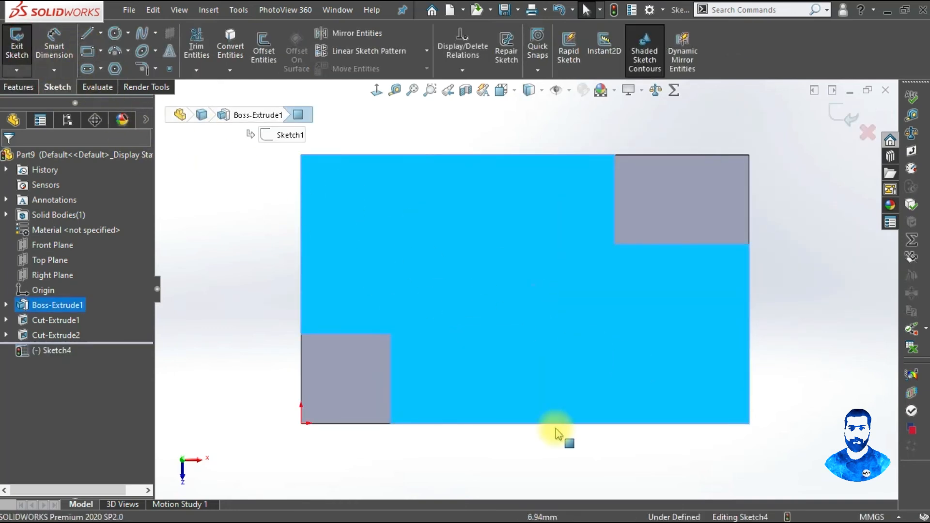
pyautogui.click(88, 51)
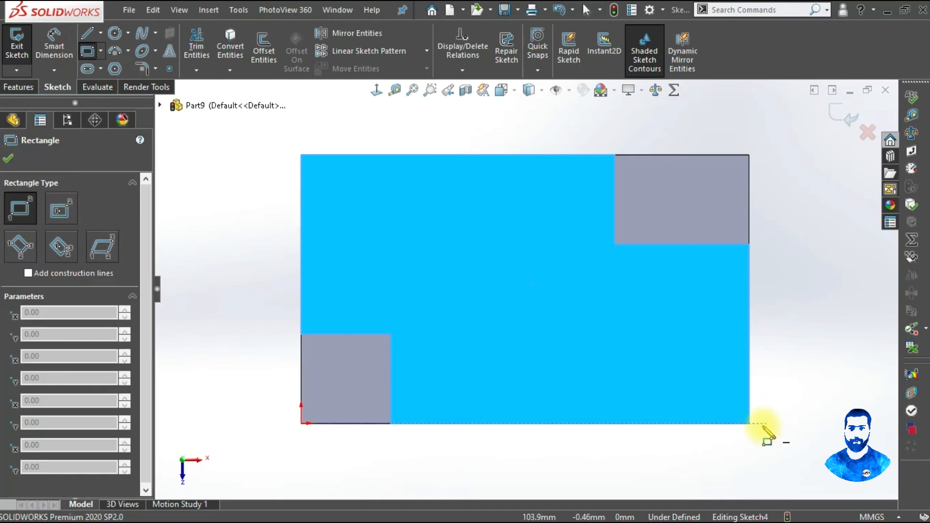
pyautogui.click(750, 424)
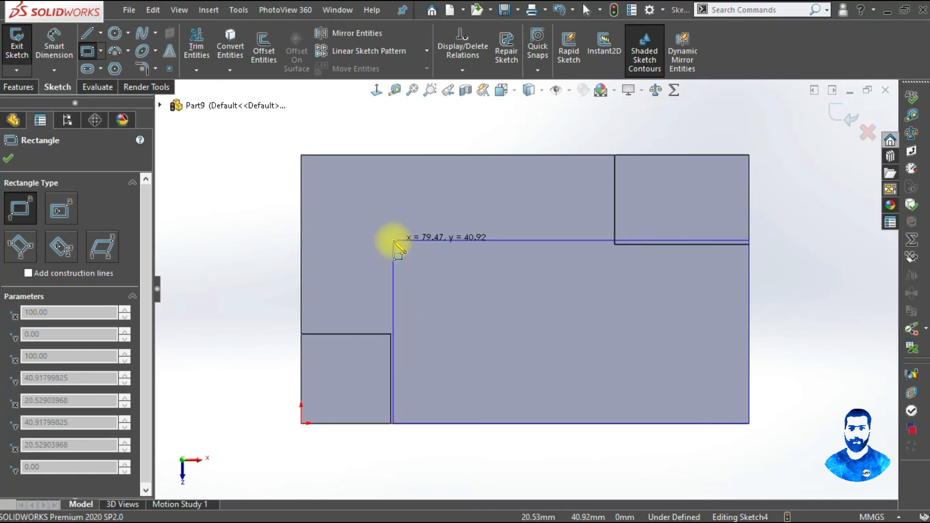
pyautogui.click(415, 263)
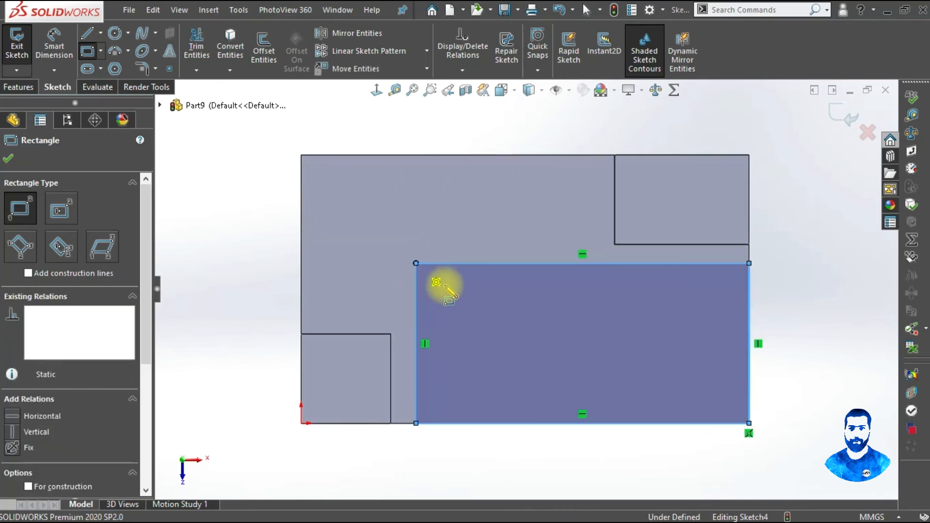
pyautogui.press('Escape')
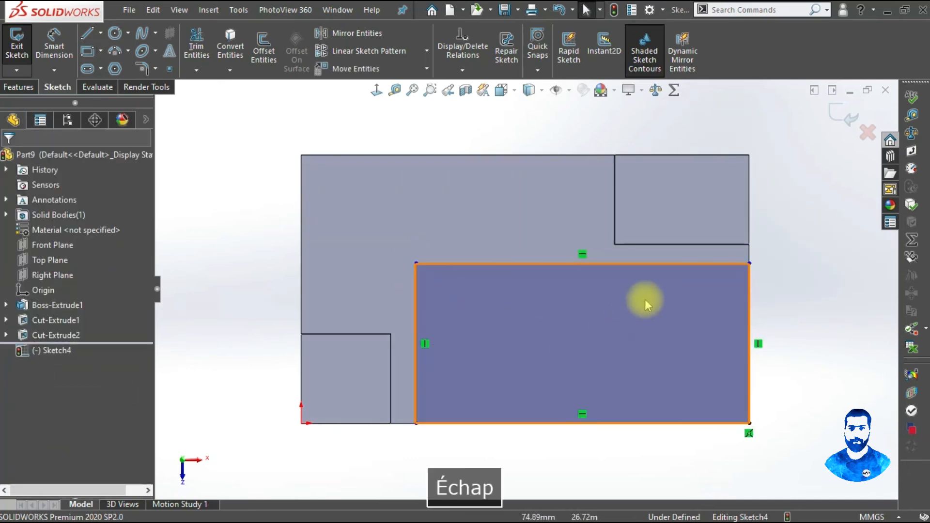
# Make the large rectangle's upper edge collinear with the lower edge of the 30 × 20 mm cut.
pyautogui.click(661, 263)
pyautogui.keyDown('ctrl'); pyautogui.click(668, 245); pyautogui.keyUp('ctrl')
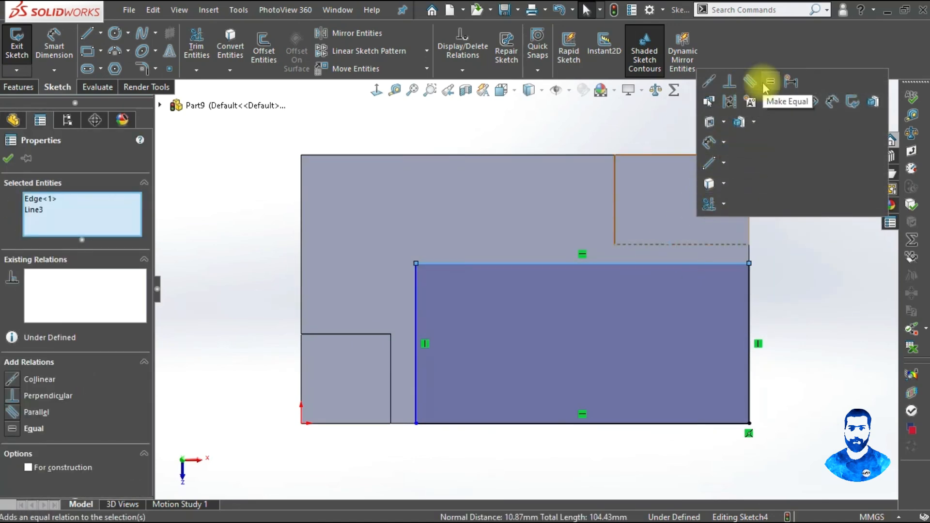
pyautogui.click(709, 81)
pyautogui.click(771, 336)
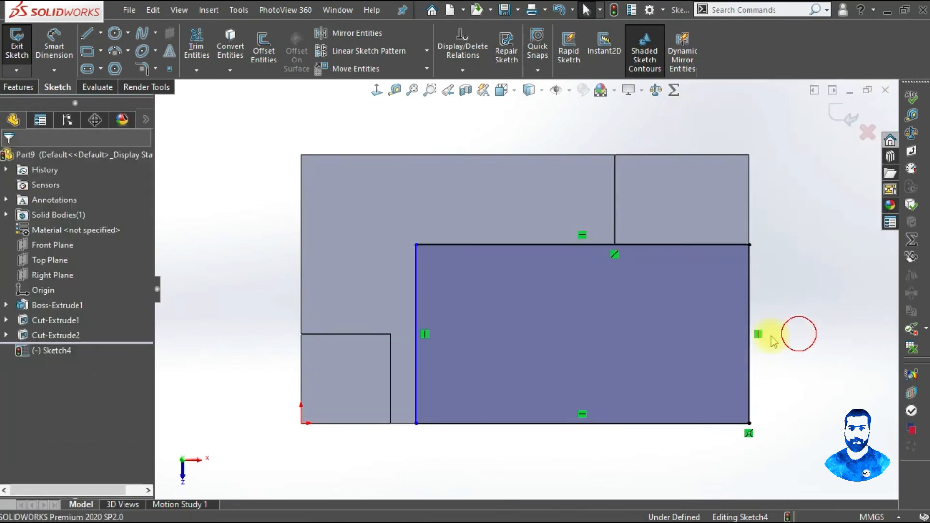
# Make the large rectangle's left edge collinear with the right edge of the square cut at the origin.
pyautogui.click(415, 307)
pyautogui.keyDown('ctrl'); pyautogui.click(390, 374); pyautogui.keyUp('ctrl')
pyautogui.click(391, 457)
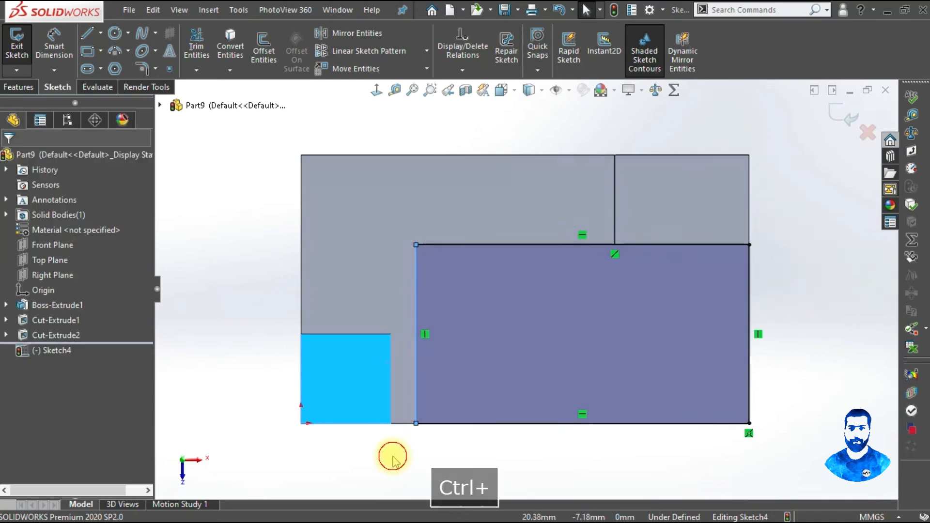
pyautogui.click(391, 410)
pyautogui.keyDown('ctrl'); pyautogui.click(416, 409); pyautogui.keyUp('ctrl')
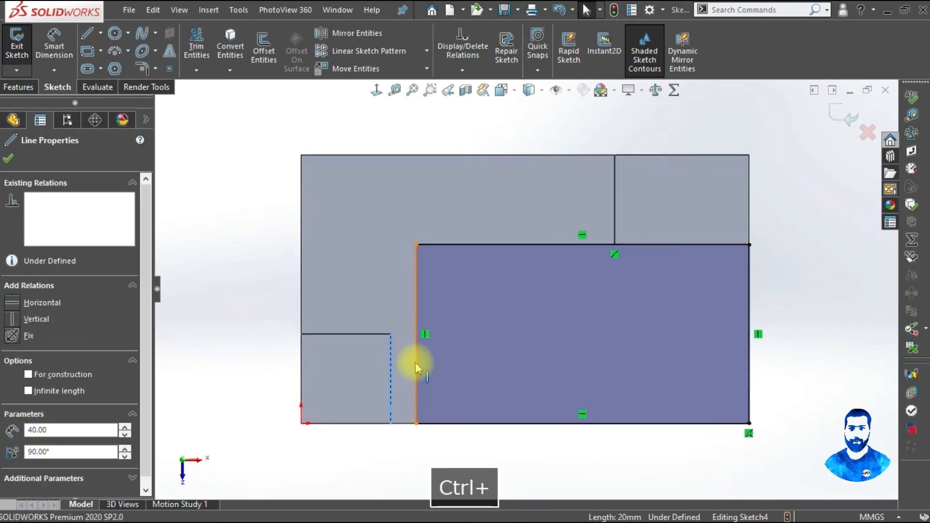
pyautogui.click(450, 238)
pyautogui.click(785, 333)
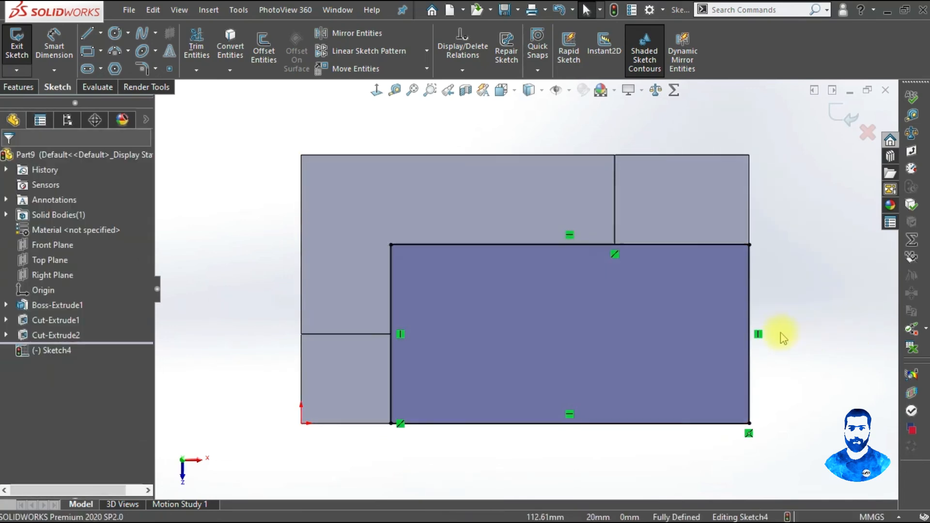
# Cut the large rectangle into the block with a blind depth of 30 mm.
pyautogui.click(19, 88)
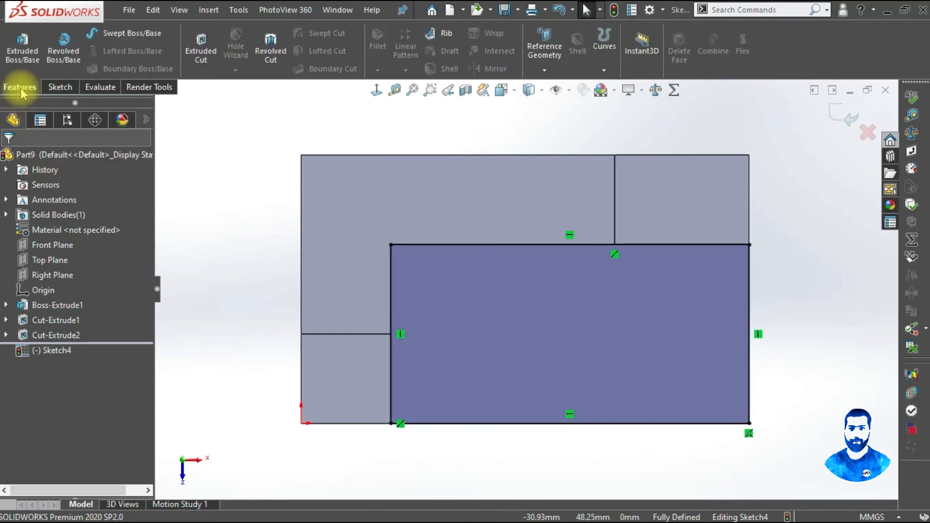
pyautogui.click(21, 53)
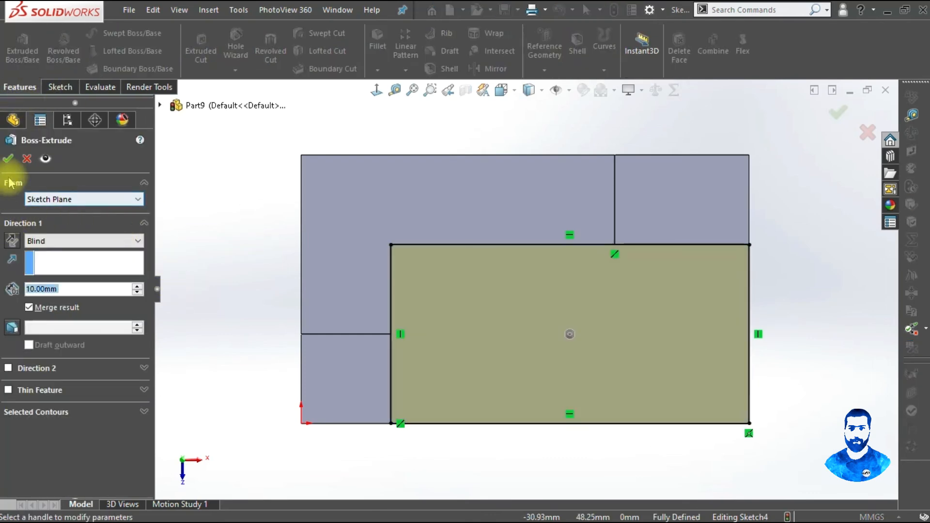
pyautogui.click(25, 159)
pyautogui.click(193, 61)
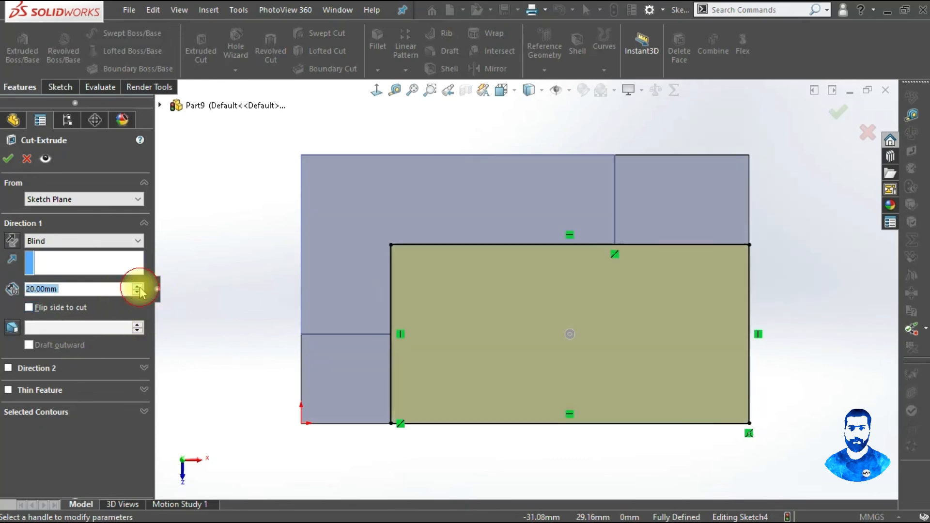
pyautogui.click(138, 286)
pyautogui.moveTo(815, 361); pyautogui.dragTo(808, 247, button='middle')
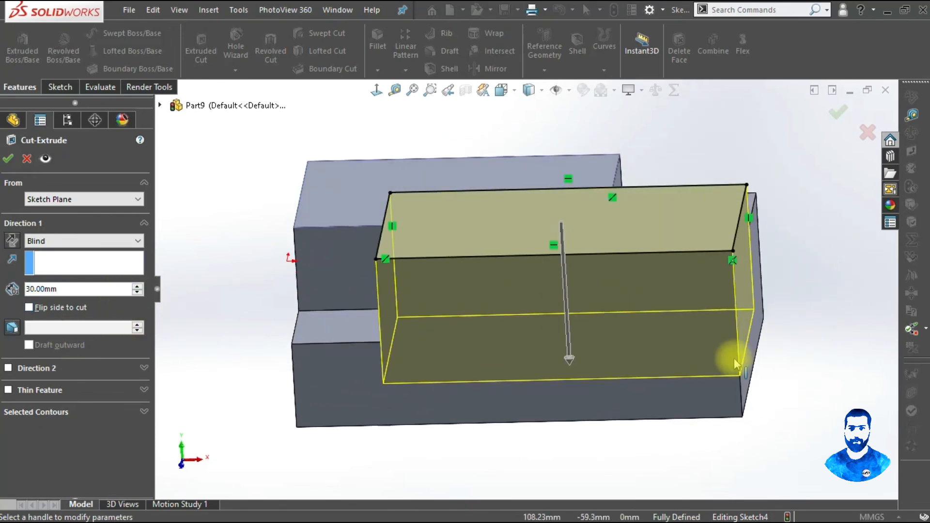
pyautogui.click(8, 159)
# Assign AISI 1020 as the material of the stepped part.
pyautogui.rightClick(68, 234)
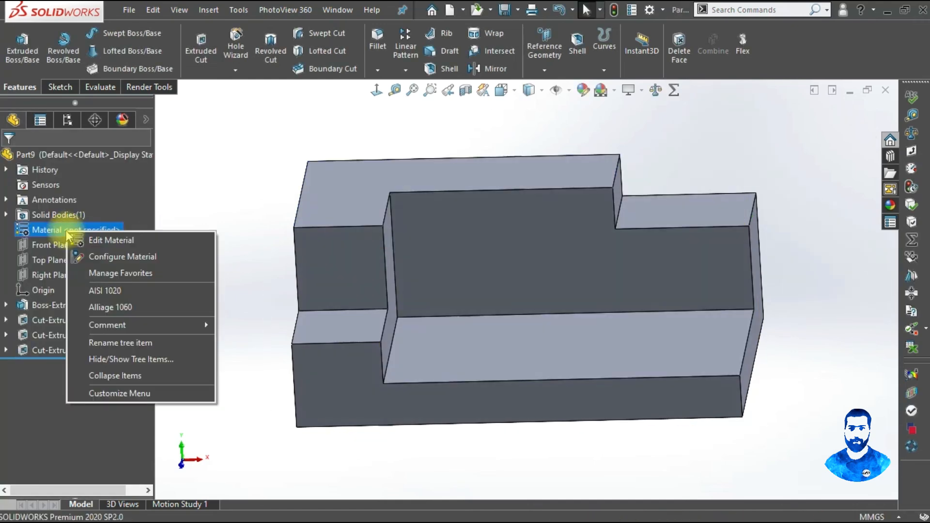
pyautogui.click(107, 293)
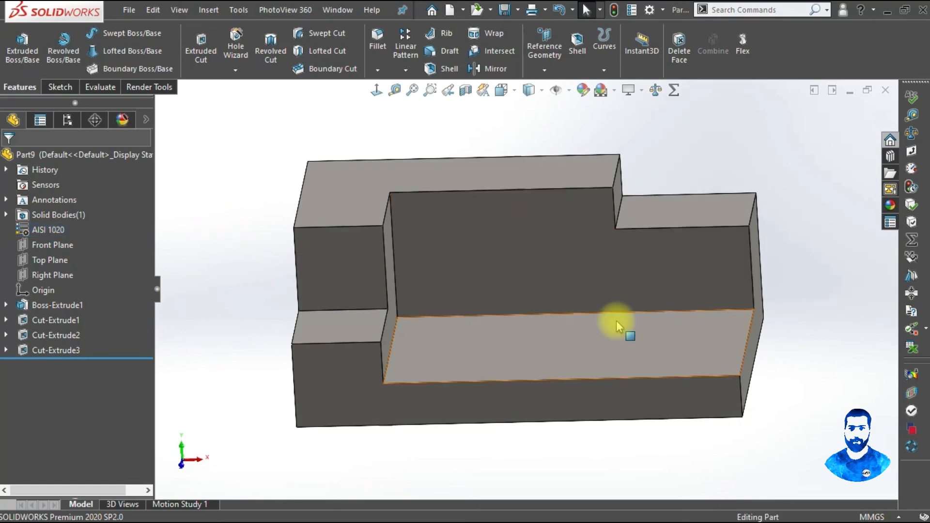
# Evaluate the mass properties of the stepped part to check its mass, and close the report.
pyautogui.moveTo(616, 321); pyautogui.dragTo(475, 238, button='middle')
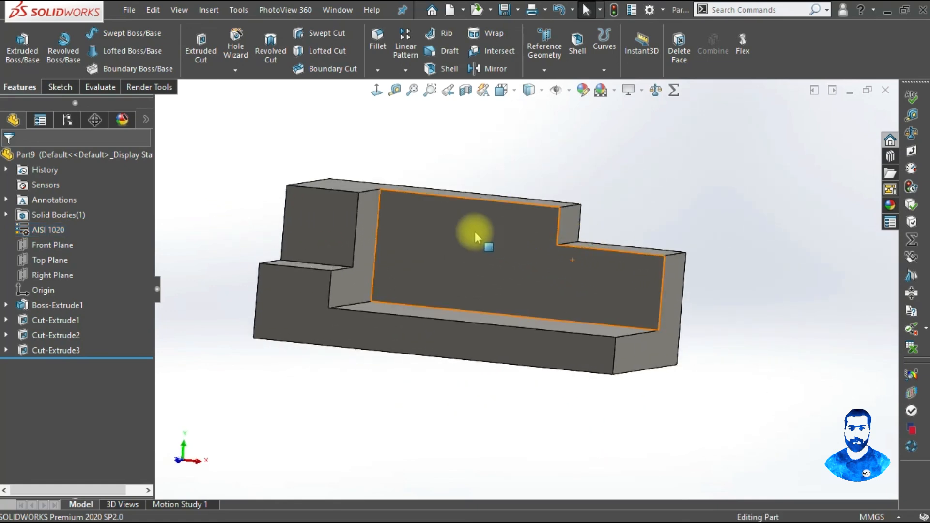
pyautogui.click(912, 138)
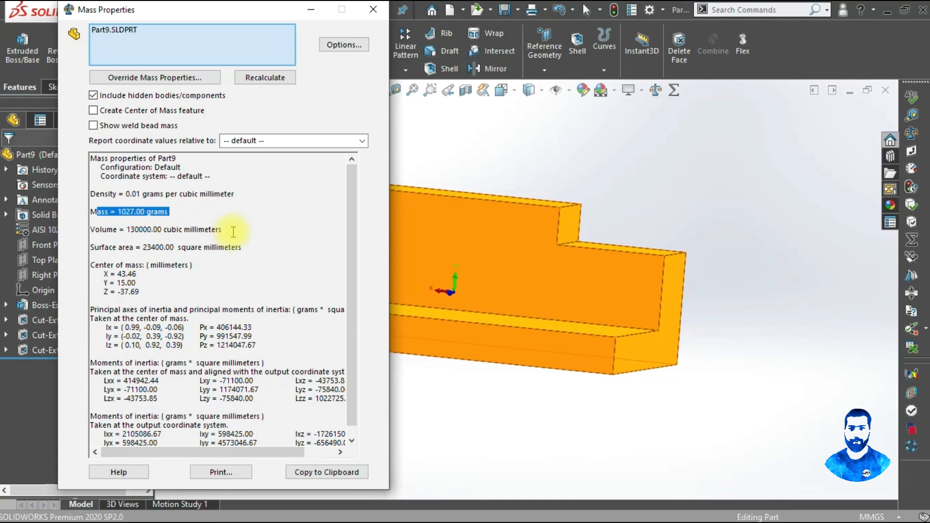
pyautogui.click(372, 10)
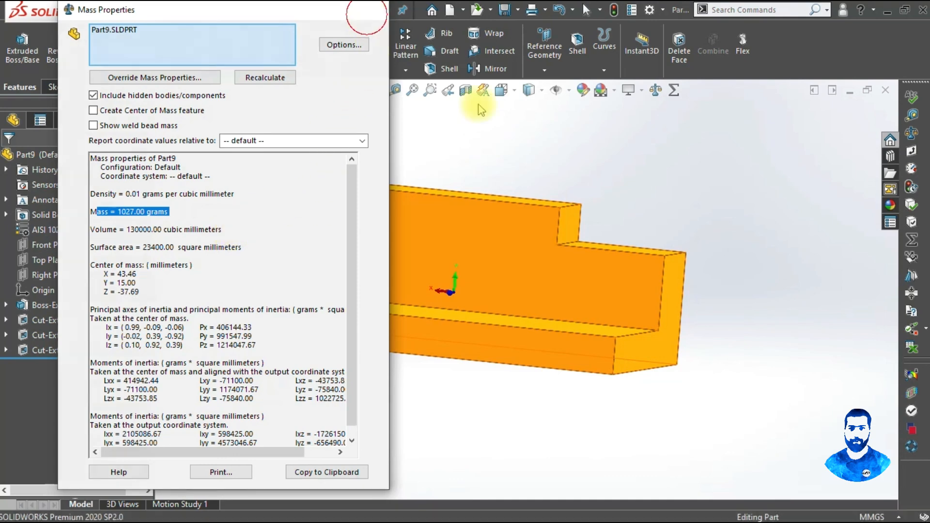
pyautogui.moveTo(615, 254); pyautogui.dragTo(304, 203, button='middle')
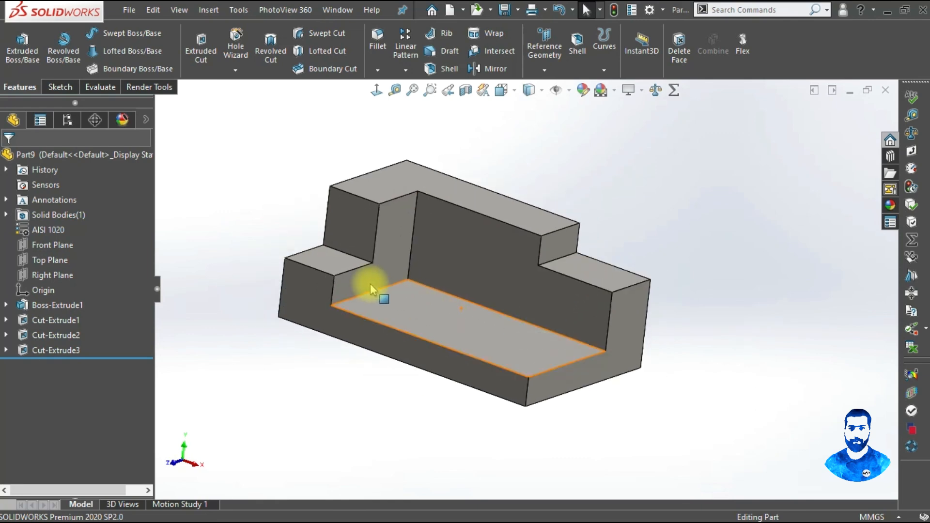
pyautogui.scroll(-2, 371, 287)
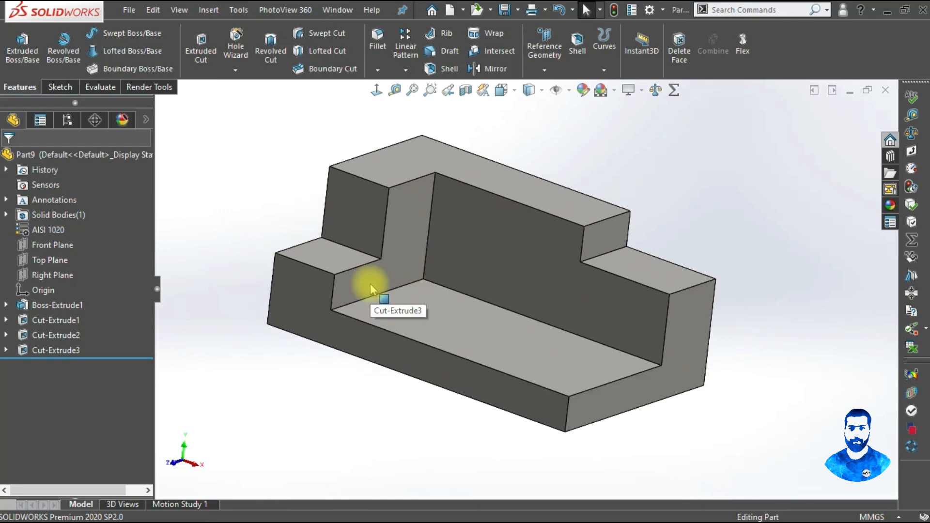